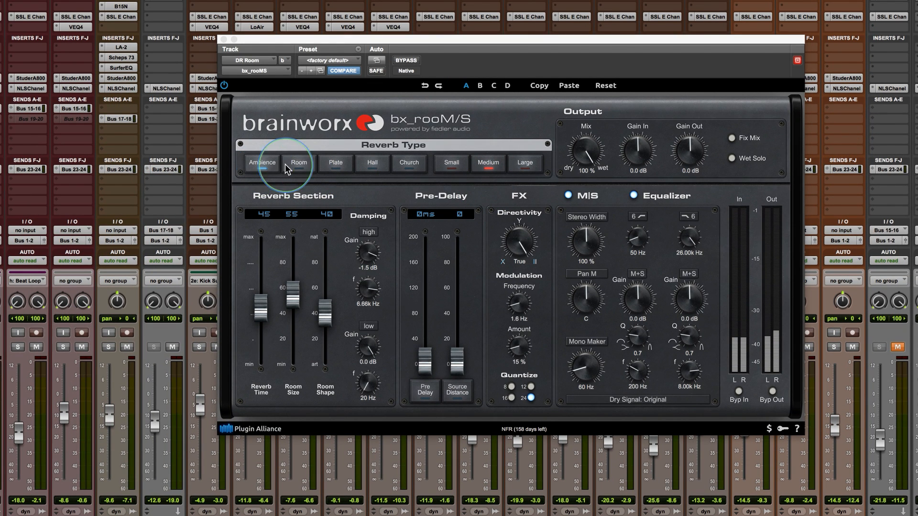
Try the Plate and Church reverb types, and return the reverb type to Ambience.
{"action": "left_click", "coordinate": [336, 164]}
{"action": "left_click", "coordinate": [402, 164]}
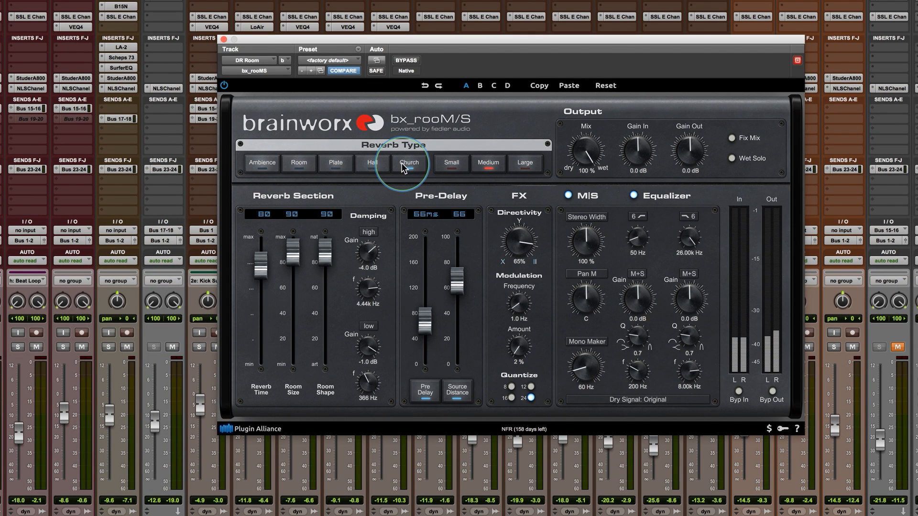
{"action": "left_click", "coordinate": [262, 163]}
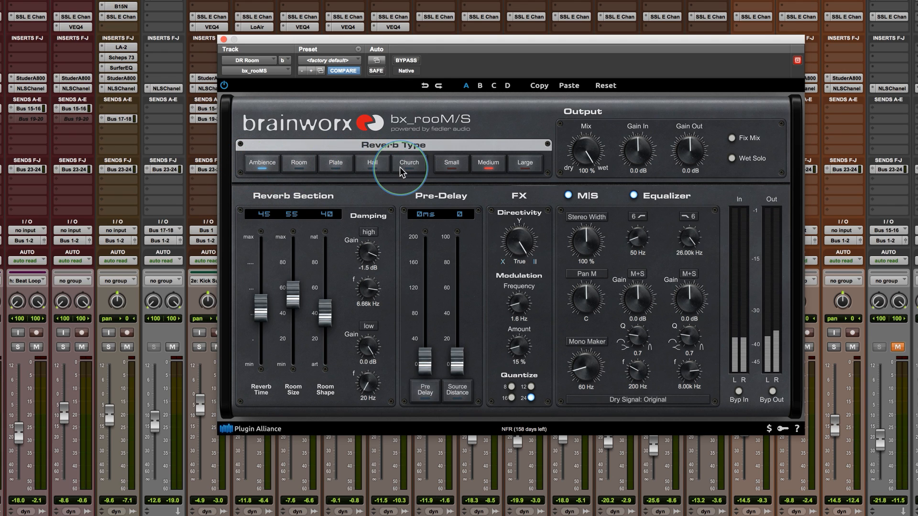
Try the Small and Large sizes for the Ambience reverb, and return the size to Medium.
{"action": "left_click", "coordinate": [450, 163]}
{"action": "left_click", "coordinate": [491, 167]}
{"action": "left_click", "coordinate": [521, 164]}
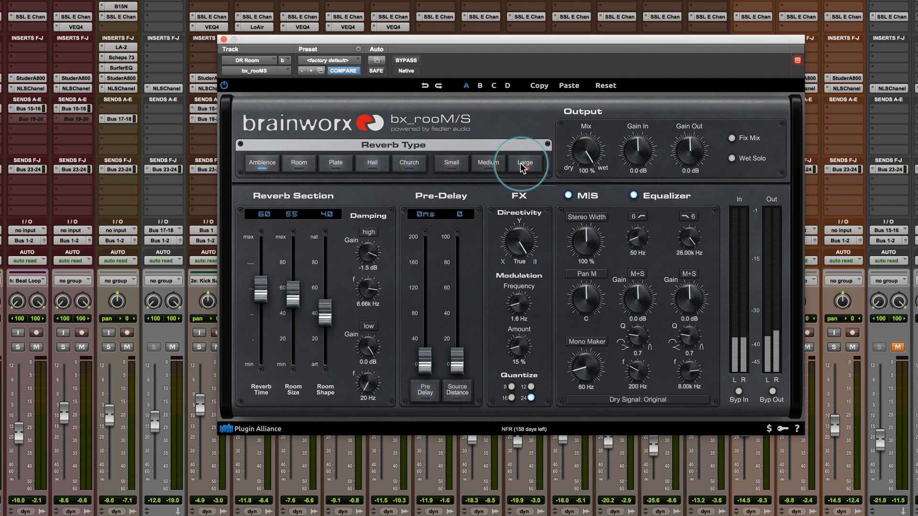
{"action": "left_click", "coordinate": [484, 166]}
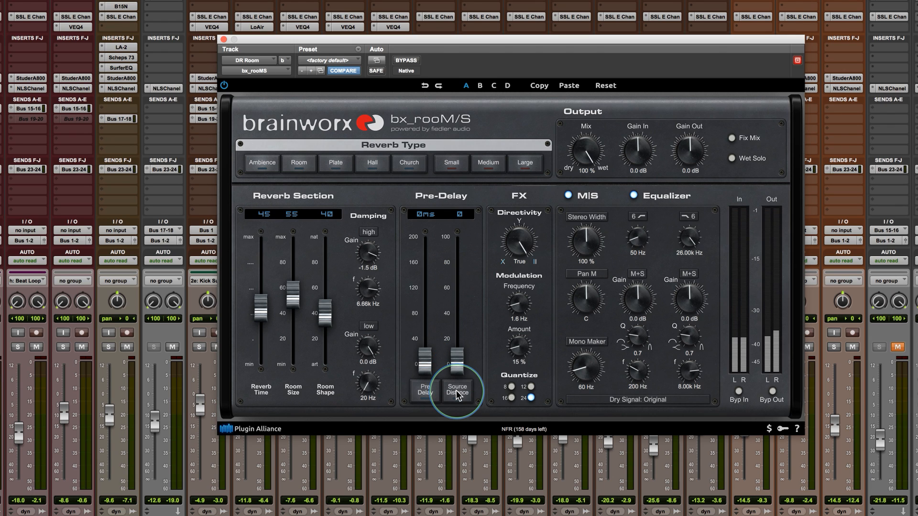
Try the Directivity control at different positions including Sum, and return it to True.
{"action": "left_click_drag", "start_coordinate": [457, 364], "coordinate": [448, 427]}
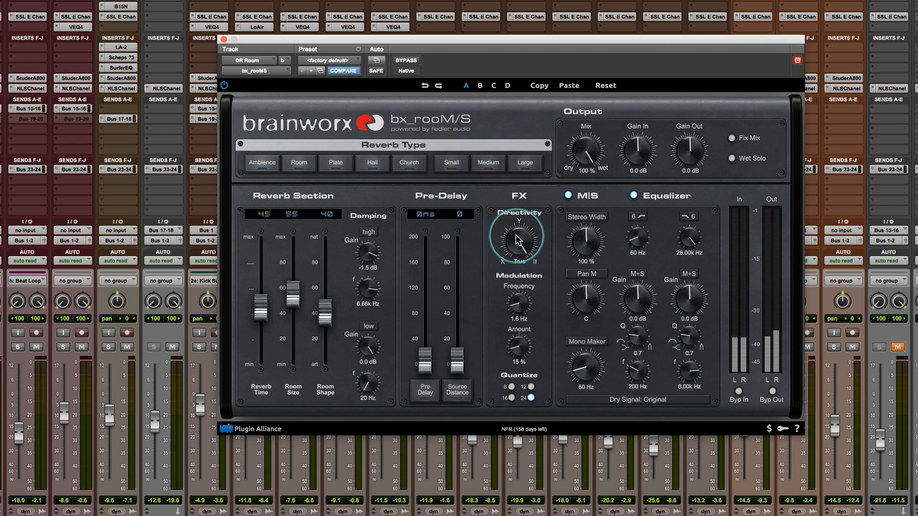
{"action": "left_click_drag", "start_coordinate": [516, 237], "coordinate": [535, 262]}
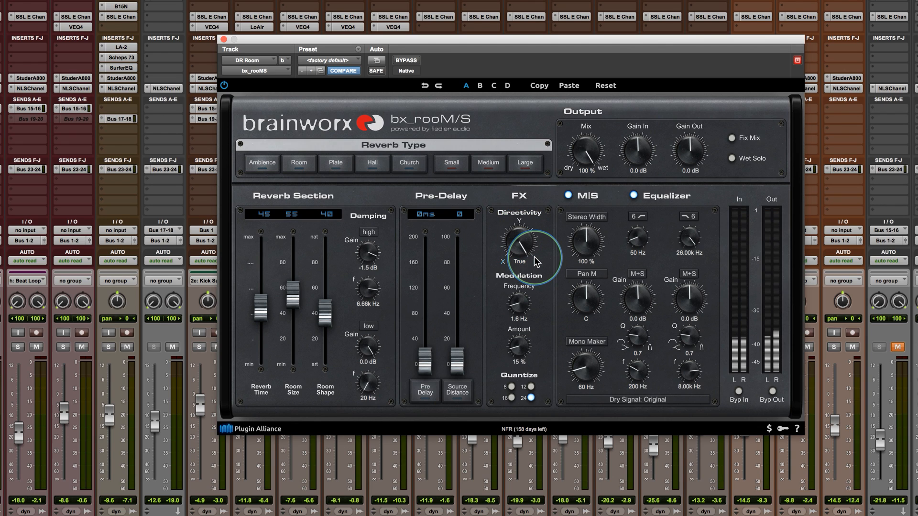
{"action": "left_click_drag", "start_coordinate": [535, 262], "coordinate": [512, 245]}
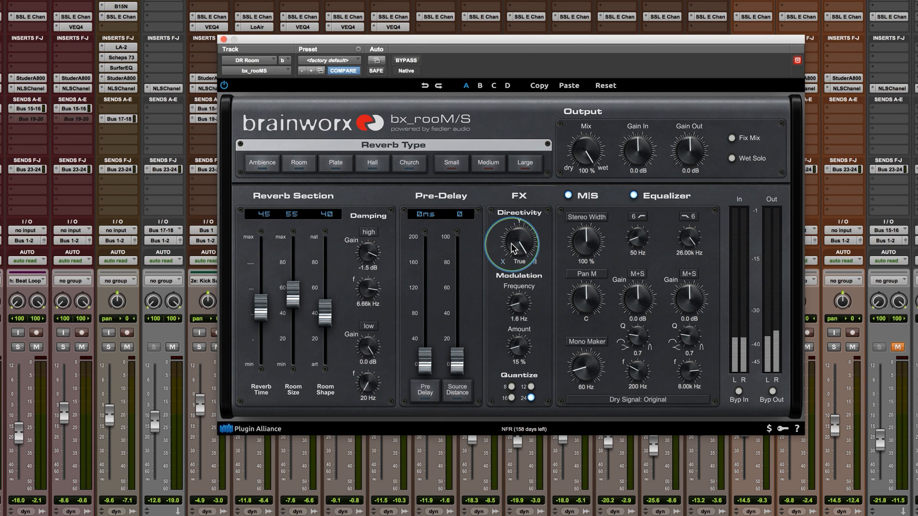
{"action": "left_click_drag", "start_coordinate": [511, 244], "coordinate": [515, 290]}
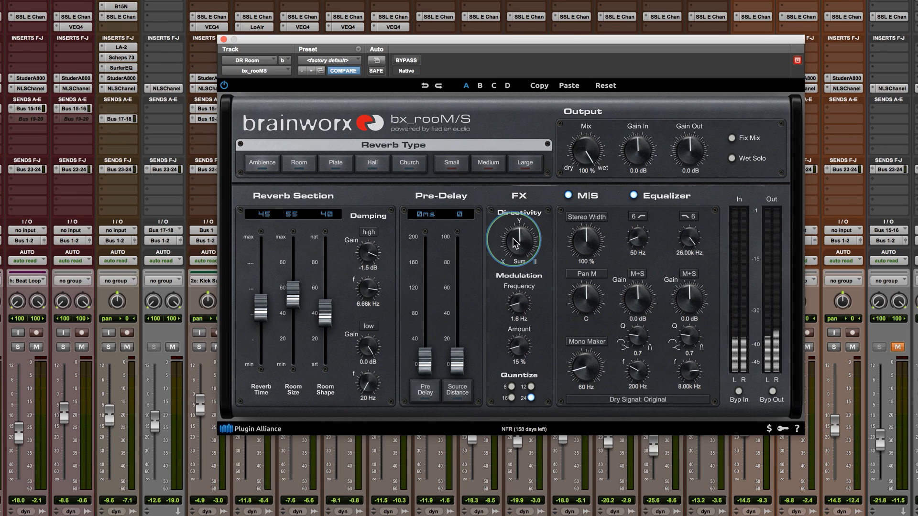
{"action": "left_click_drag", "start_coordinate": [514, 243], "coordinate": [486, 110]}
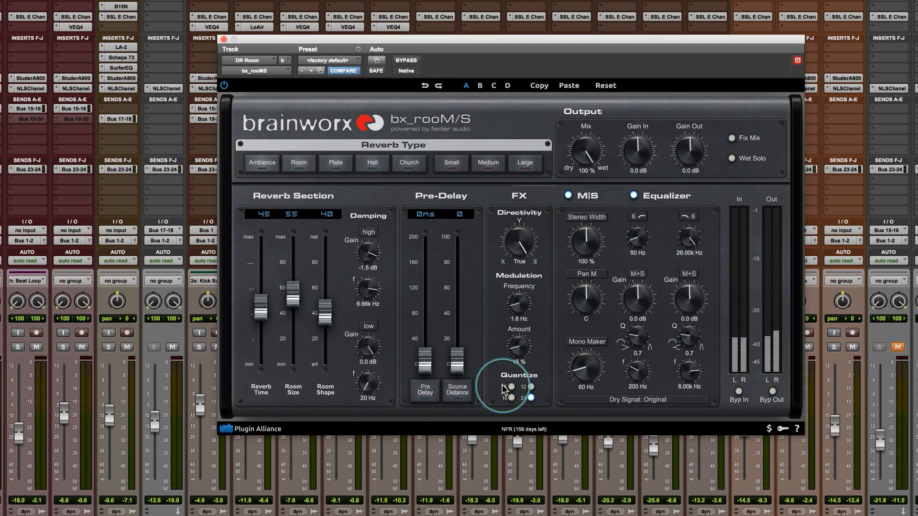
Try the 16 and 12 bit Quantize settings, and return Quantize to 24.
{"action": "left_click", "coordinate": [530, 396]}
{"action": "left_click", "coordinate": [512, 398]}
{"action": "left_click", "coordinate": [531, 386]}
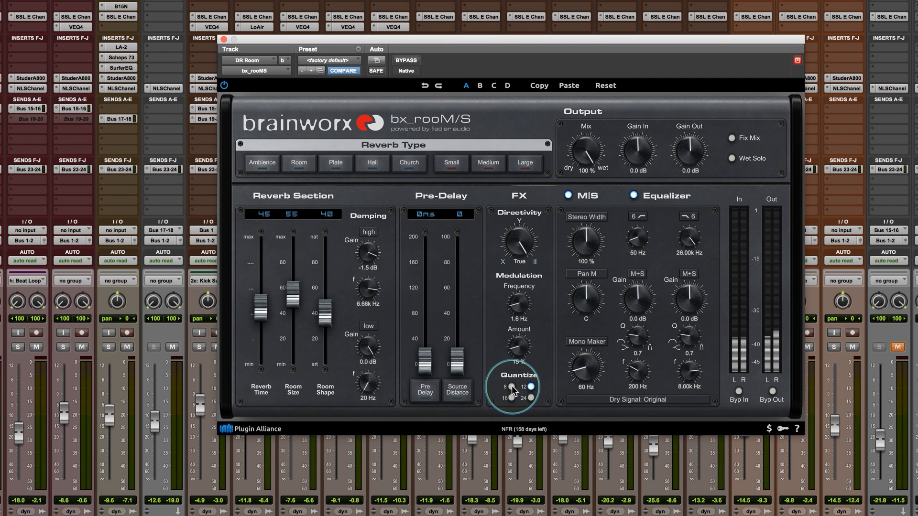
{"action": "left_click", "coordinate": [530, 398]}
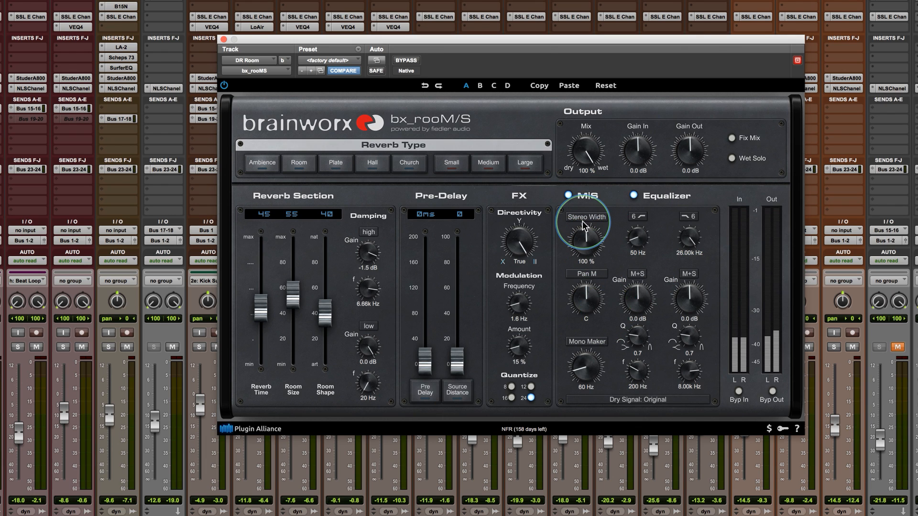
Try the Stereo Width and Pan M controls, returning them to 100 % and centre.
{"action": "mouse_move", "coordinate": [586, 232]}
{"action": "left_mouse_down"}
{"action": "mouse_move", "coordinate": [584, 246]}
{"action": "mouse_move", "coordinate": [581, 234]}
{"action": "left_mouse_up"}
{"action": "left_click", "coordinate": [587, 240], "text": "alt"}
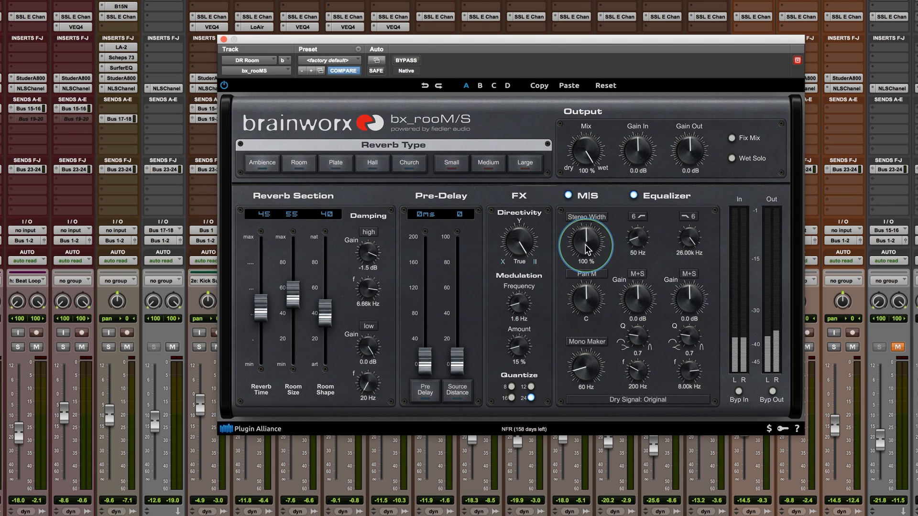
{"action": "mouse_move", "coordinate": [583, 294]}
{"action": "left_mouse_down"}
{"action": "mouse_move", "coordinate": [580, 306]}
{"action": "mouse_move", "coordinate": [579, 282]}
{"action": "left_mouse_up"}
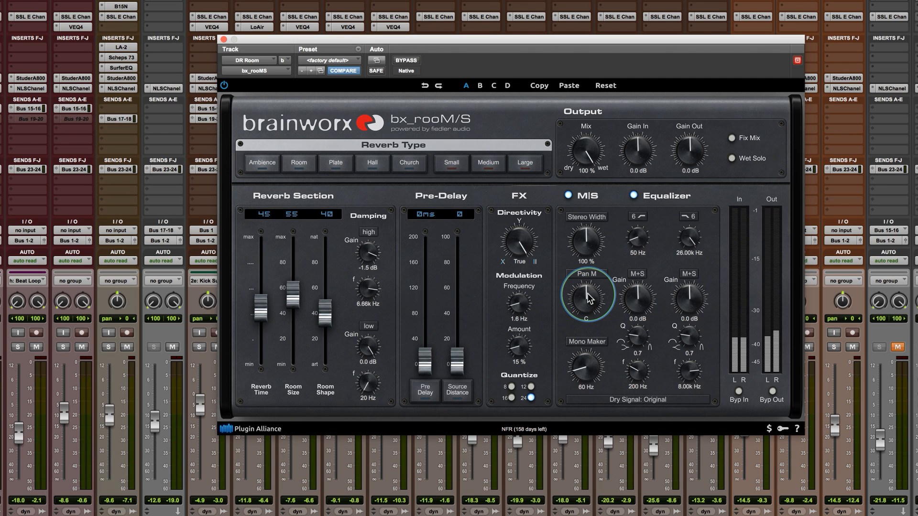
{"action": "left_click_drag", "start_coordinate": [587, 300], "coordinate": [582, 306]}
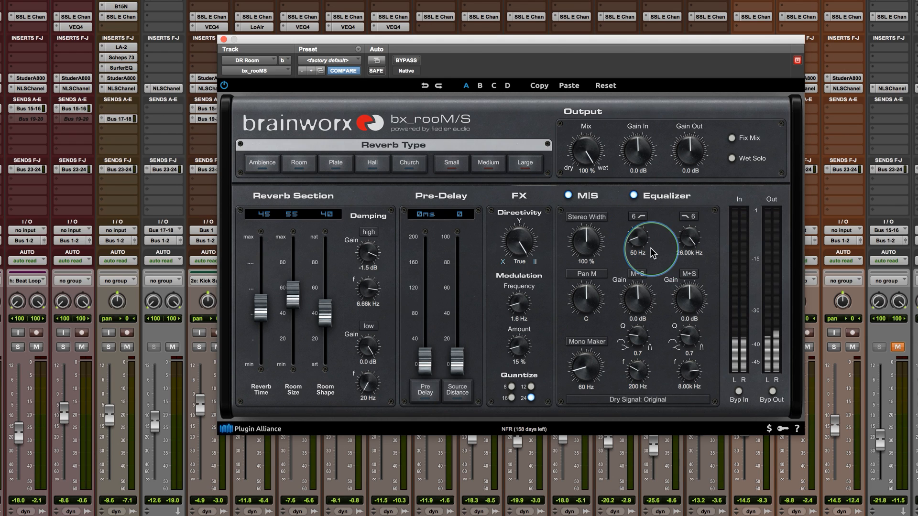
Try different equalizer low-cut and high-cut frequencies, and reset them to 50 Hz and 26.00 kHz.
{"action": "left_click_drag", "start_coordinate": [642, 247], "coordinate": [637, 133]}
{"action": "left_click_drag", "start_coordinate": [640, 226], "coordinate": [641, 260]}
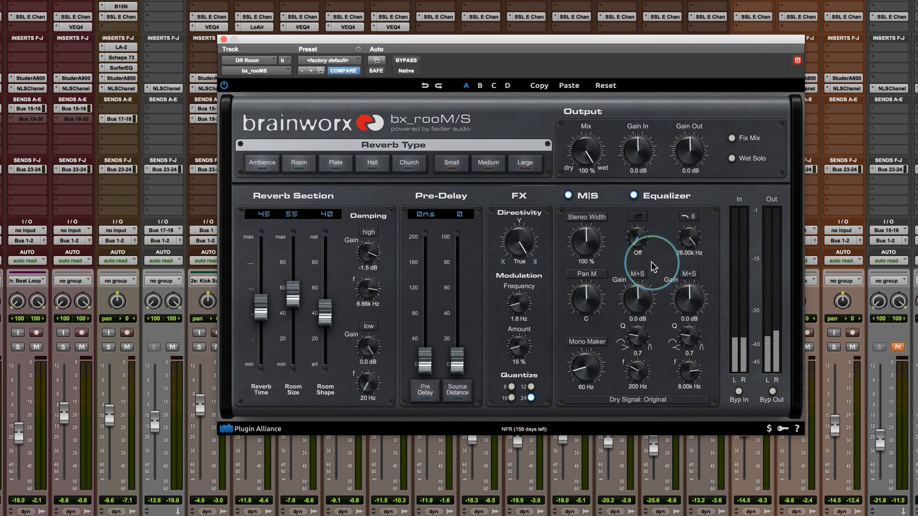
{"action": "left_click", "coordinate": [638, 239], "text": "alt"}
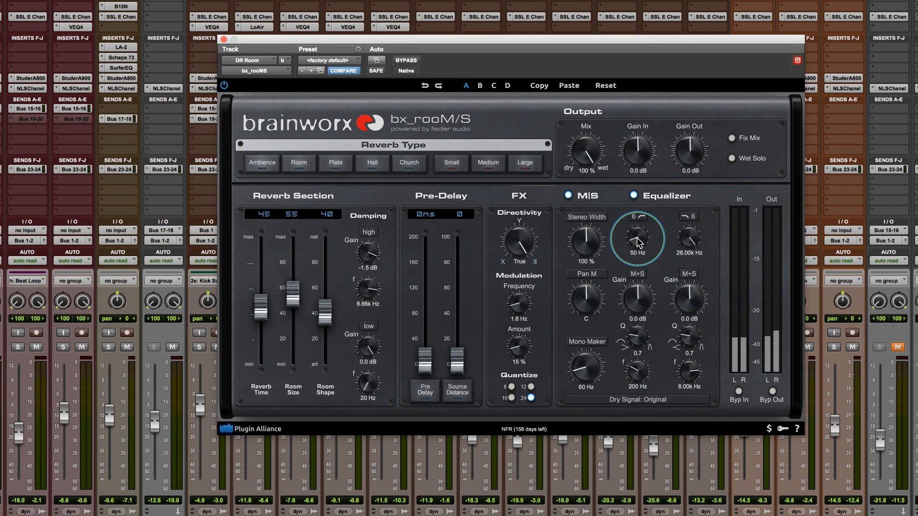
{"action": "left_click_drag", "start_coordinate": [681, 235], "coordinate": [661, 178]}
{"action": "left_click", "coordinate": [690, 249], "text": "alt"}
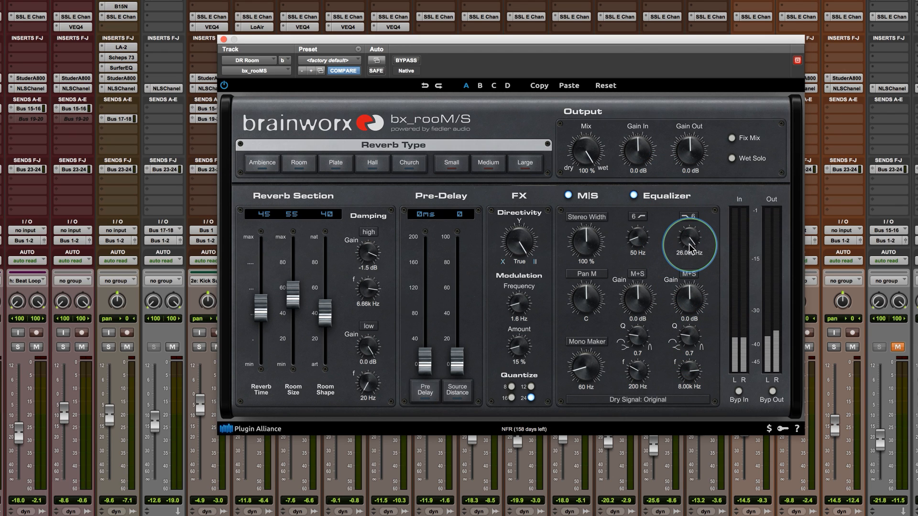
Check the slope options for the equalizer's high-cut and low-cut filters.
{"action": "left_click", "coordinate": [689, 217]}
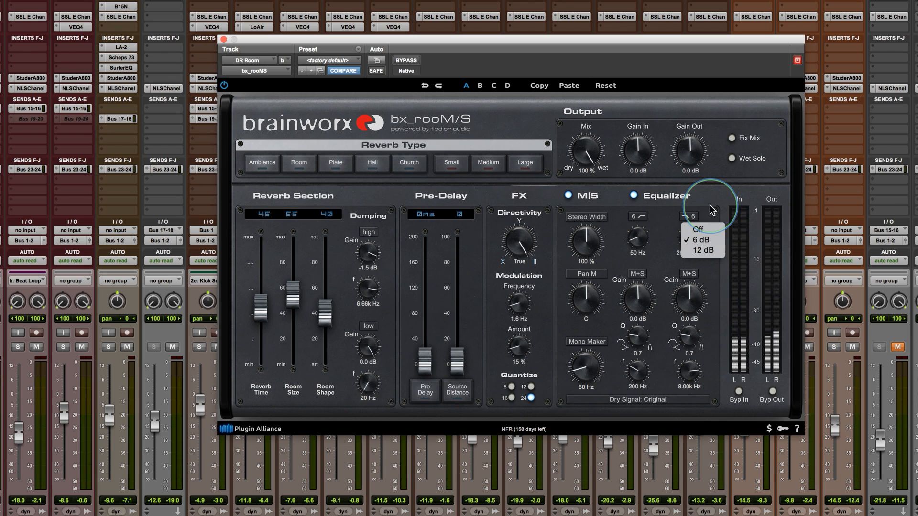
{"action": "left_click", "coordinate": [637, 217]}
{"action": "left_click", "coordinate": [637, 217]}
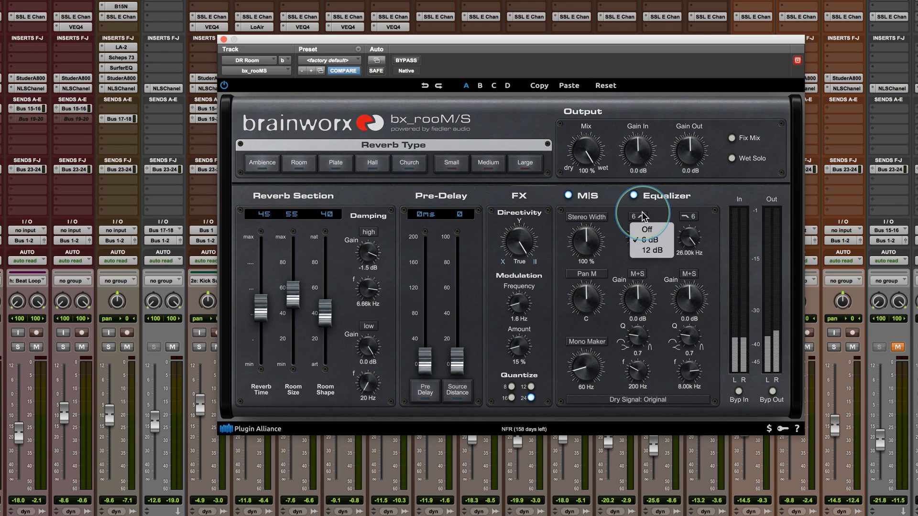
{"action": "left_click", "coordinate": [660, 203]}
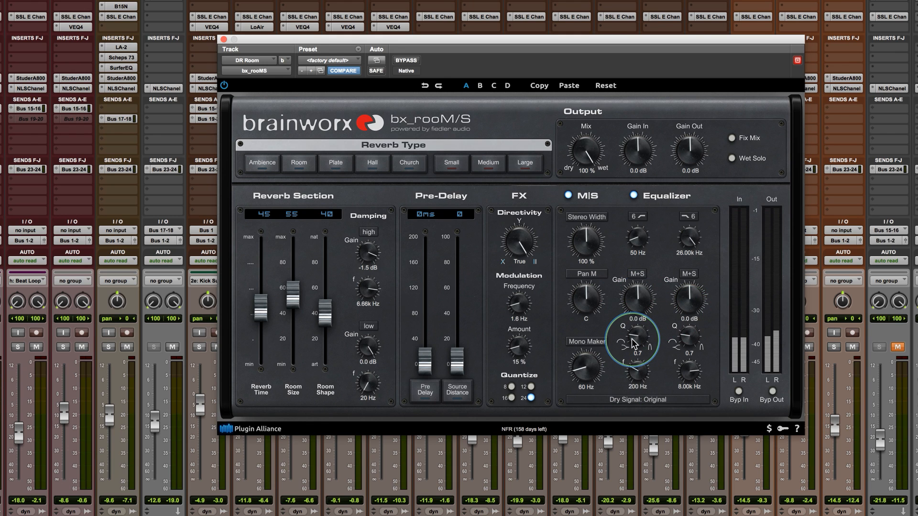
Set the low equalizer band's Q to 0.6 and check its M/S channel options.
{"action": "left_click_drag", "start_coordinate": [637, 337], "coordinate": [635, 256]}
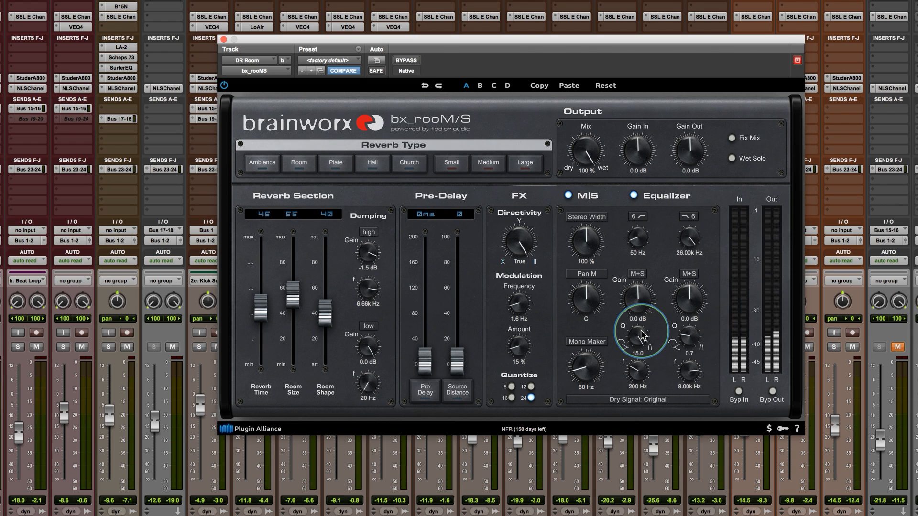
{"action": "left_click_drag", "start_coordinate": [641, 334], "coordinate": [634, 455]}
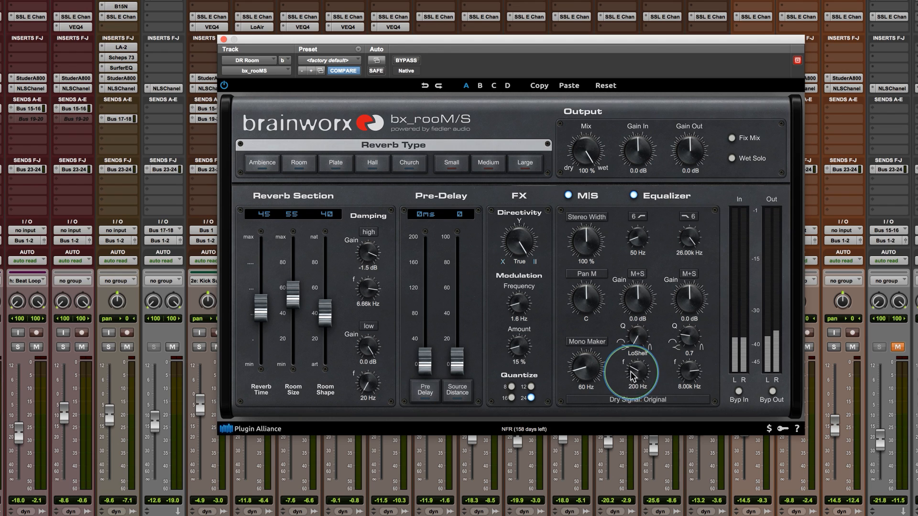
{"action": "mouse_move", "coordinate": [637, 341]}
{"action": "left_mouse_down"}
{"action": "mouse_move", "coordinate": [637, 249]}
{"action": "mouse_move", "coordinate": [639, 329]}
{"action": "left_mouse_up"}
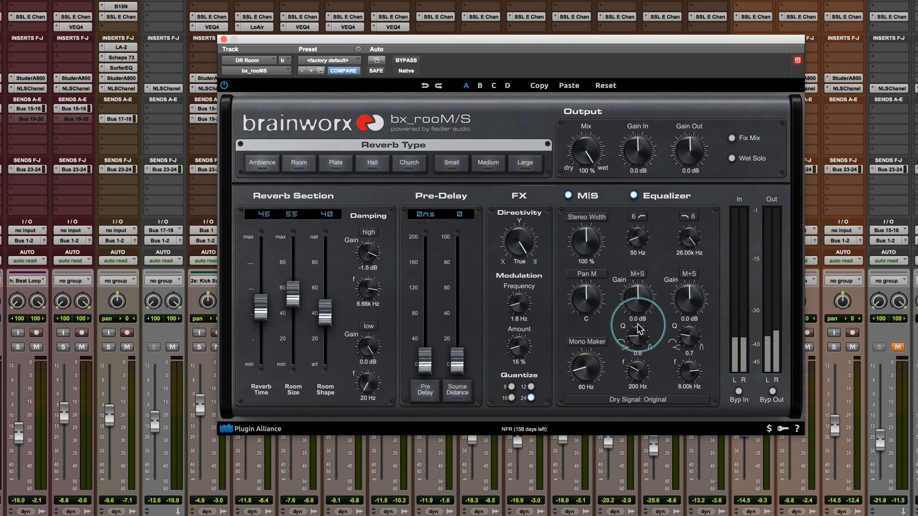
{"action": "left_click", "coordinate": [642, 277]}
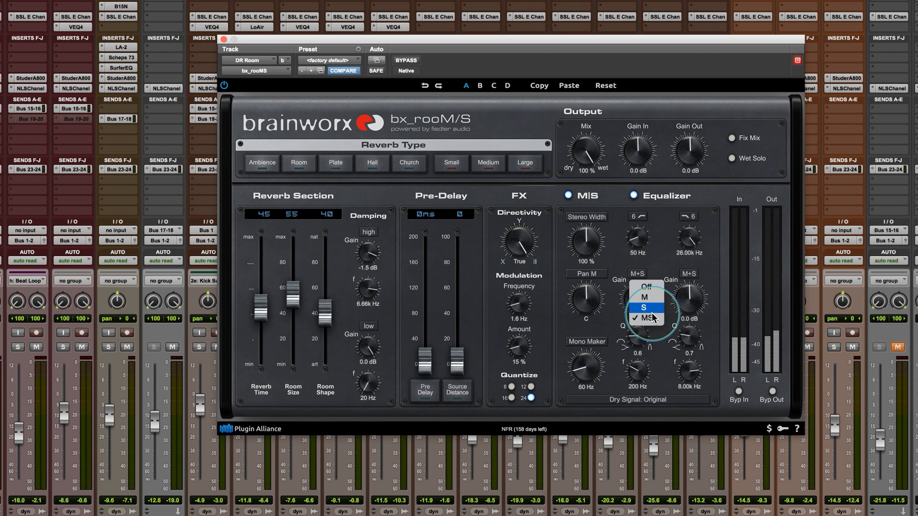
{"action": "left_click", "coordinate": [658, 262]}
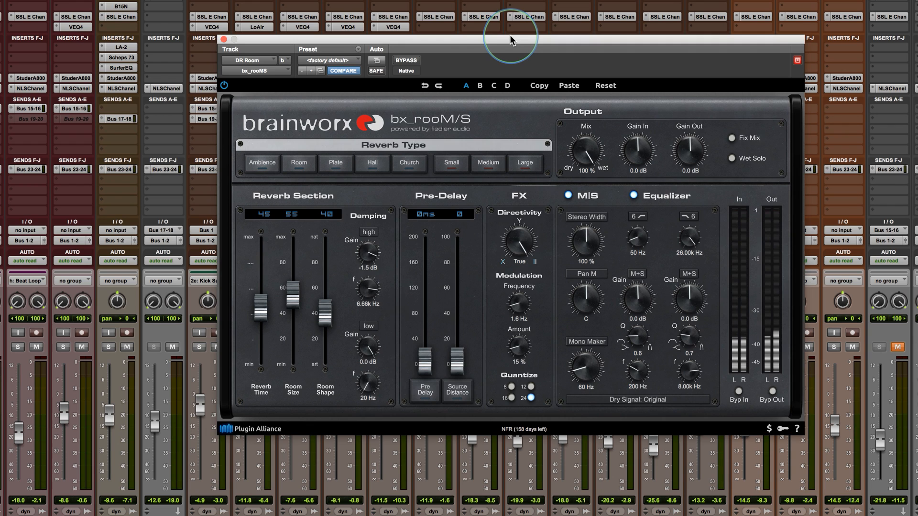
Move the reverb window slightly and compare the mix with the DR Room track muted and unmuted.
{"action": "left_click_drag", "start_coordinate": [510, 40], "coordinate": [528, 60]}
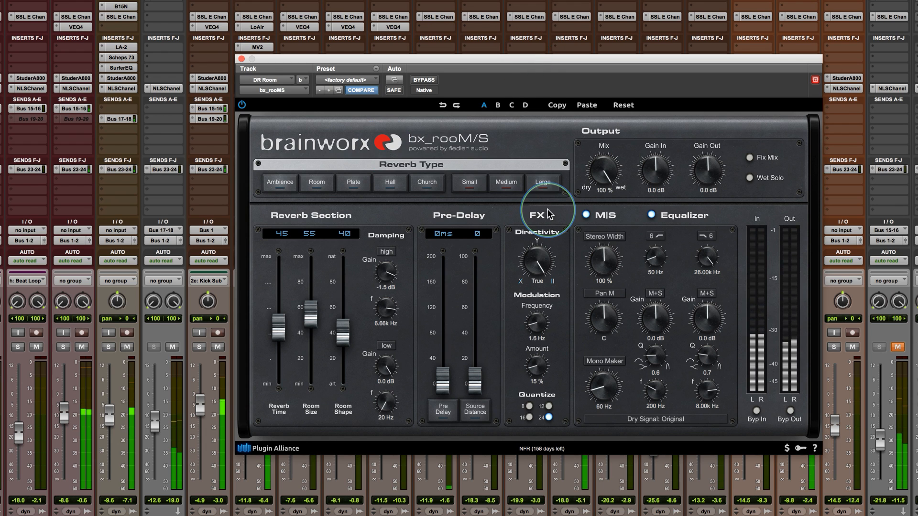
{"action": "scroll", "coordinate": [841, 356], "scroll_direction": "right", "scroll_amount": 5}
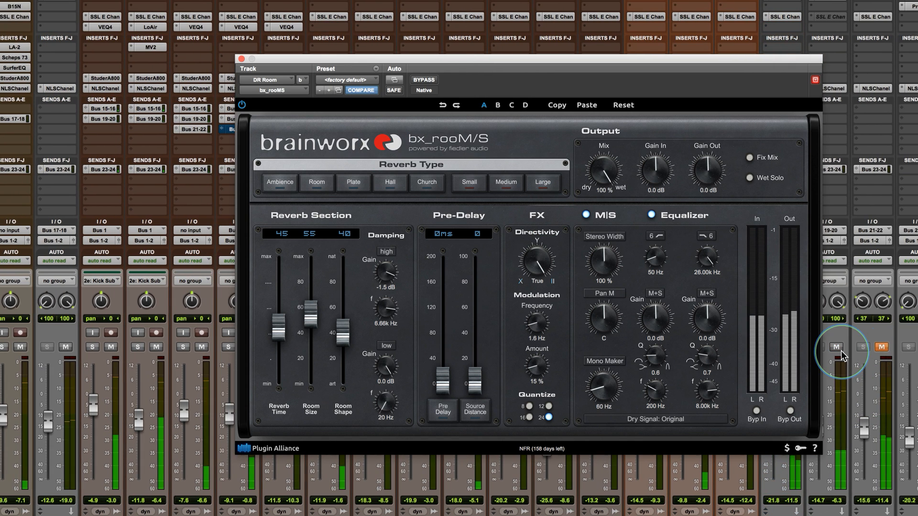
{"action": "scroll", "coordinate": [841, 356], "scroll_direction": "left", "scroll_amount": 1}
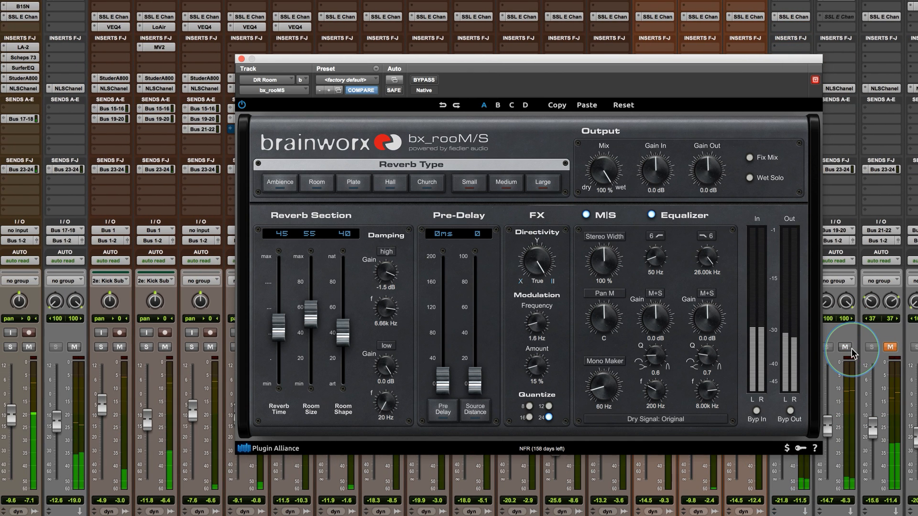
{"action": "left_click", "coordinate": [850, 353]}
{"action": "left_click", "coordinate": [847, 347]}
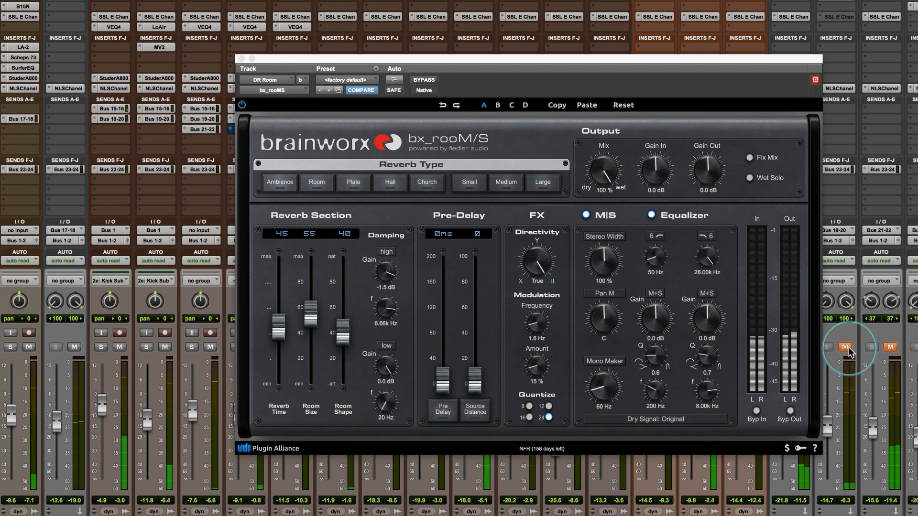
{"action": "left_click", "coordinate": [846, 348]}
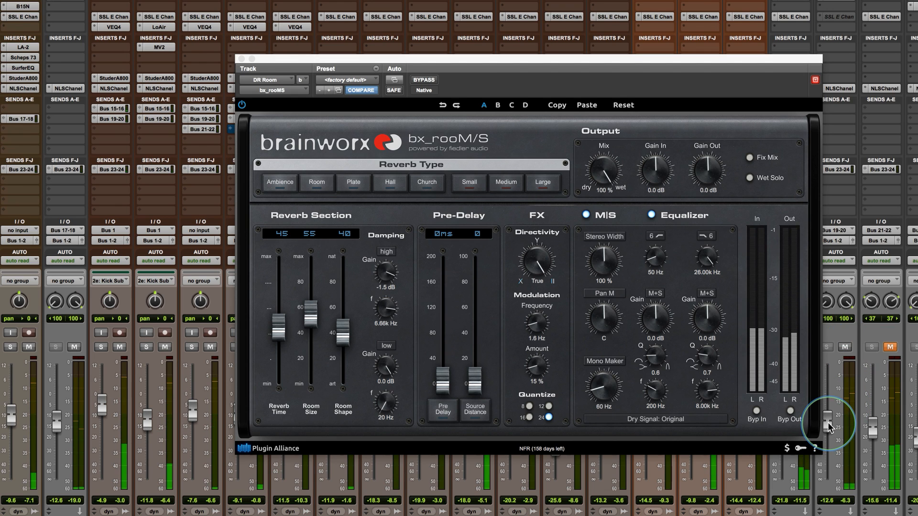
Raise the DR Room track's fader to -12.6 dB and compare the mix with the track muted and unmuted.
{"action": "left_click_drag", "start_coordinate": [829, 431], "coordinate": [828, 428]}
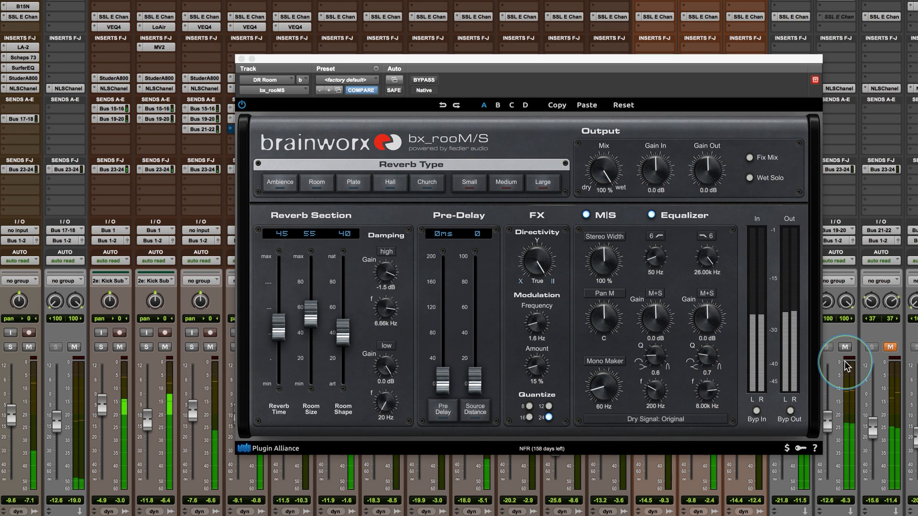
{"action": "left_click", "coordinate": [845, 348]}
{"action": "left_click", "coordinate": [844, 347]}
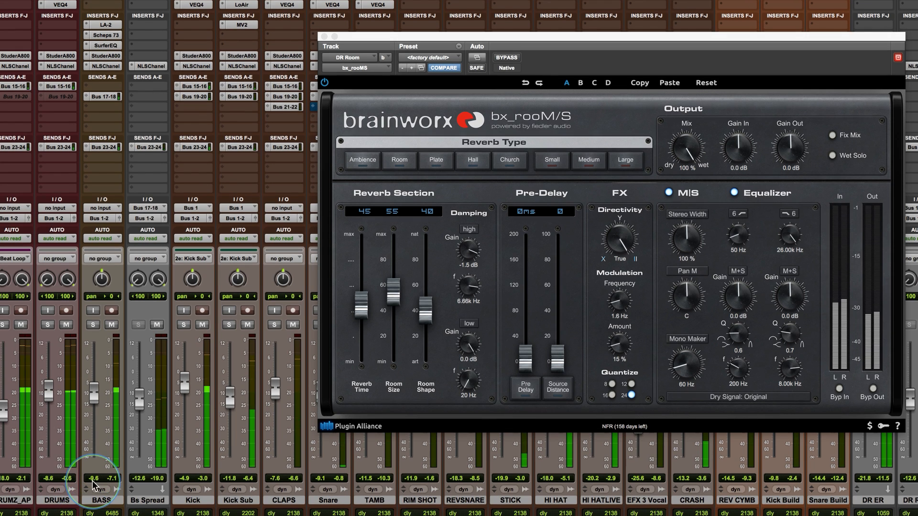
Mute the BASS track and bring the DR Room channel into view.
{"action": "left_click", "coordinate": [112, 326]}
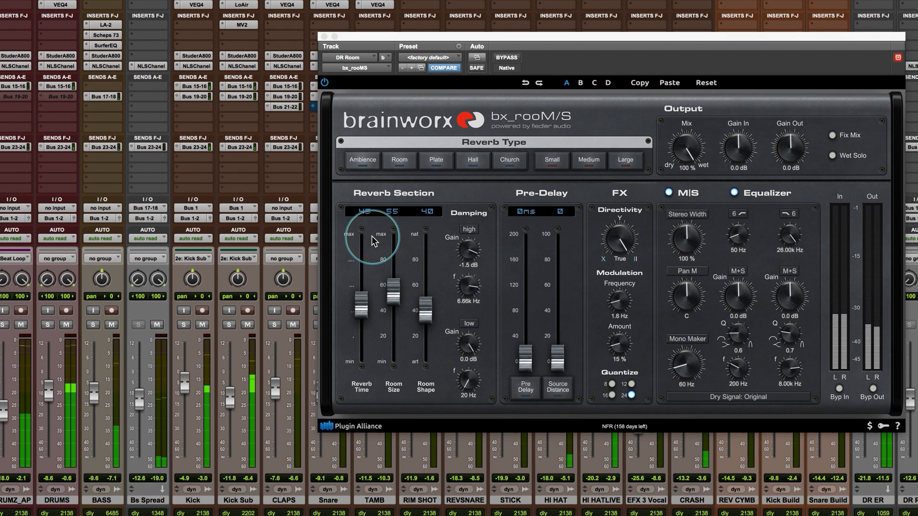
{"action": "scroll", "coordinate": [860, 458], "scroll_direction": "right", "scroll_amount": 6}
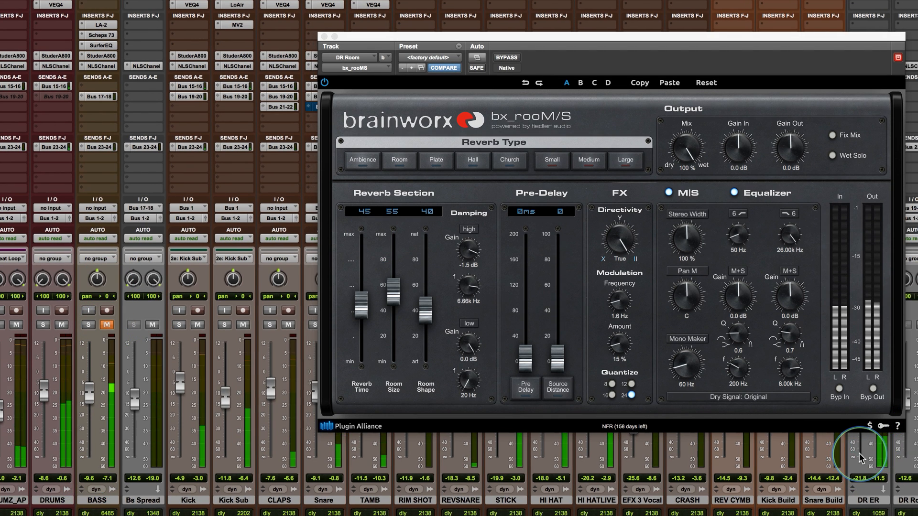
{"action": "scroll", "coordinate": [861, 458], "scroll_direction": "left", "scroll_amount": 5}
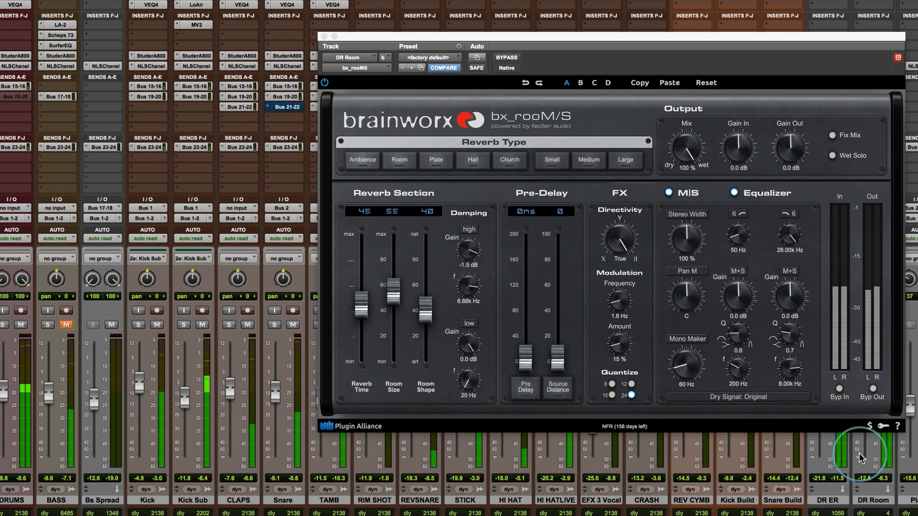
Move the reverb window clear of the DR Room channel and compare the mix with that track muted and unmuted.
{"action": "left_click_drag", "start_coordinate": [770, 42], "coordinate": [665, 55]}
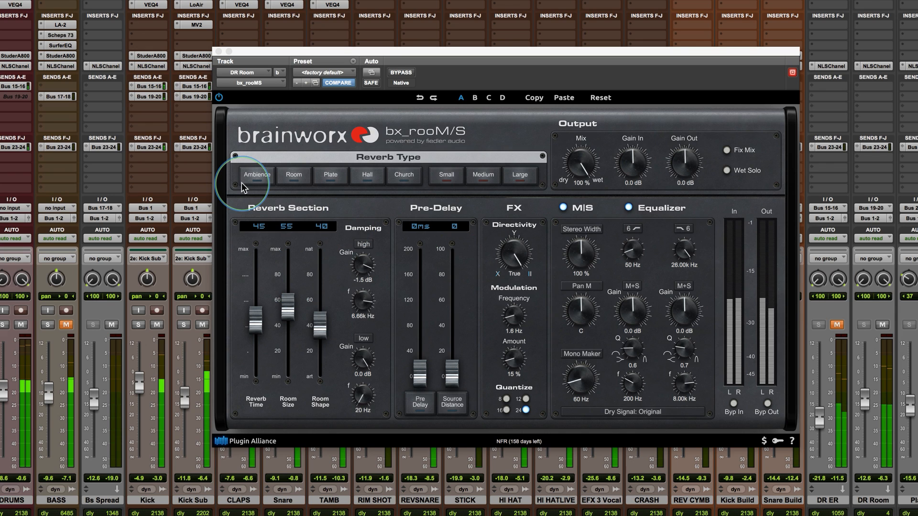
{"action": "left_click", "coordinate": [882, 326]}
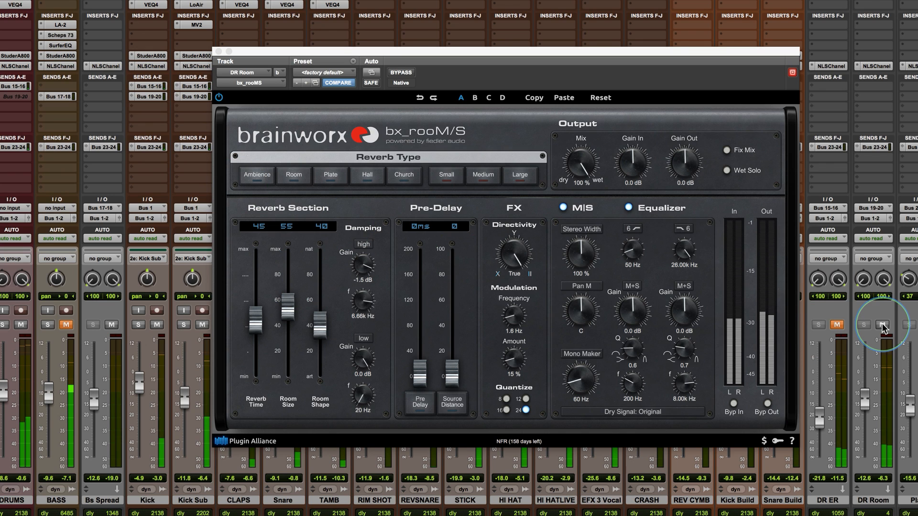
{"action": "left_click", "coordinate": [882, 325]}
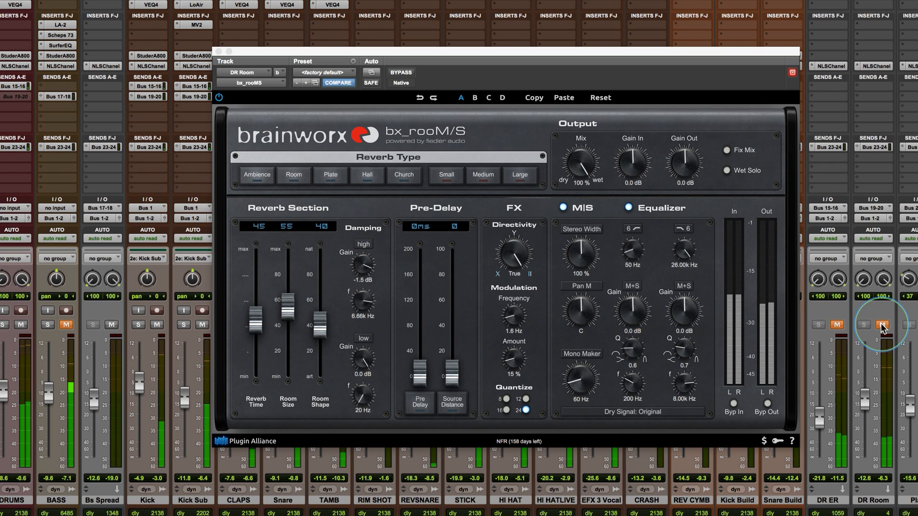
Audition the Ambience reverb type in its small, large and medium sizes.
{"action": "left_click", "coordinate": [257, 178]}
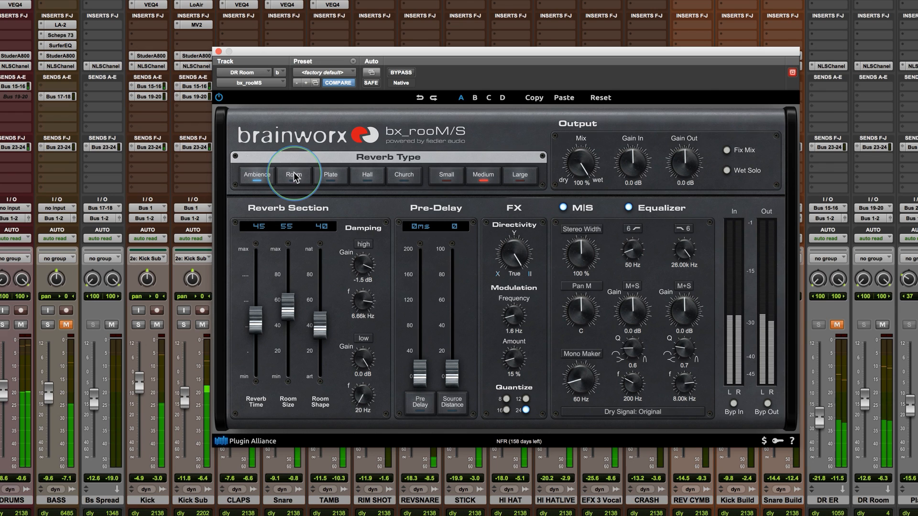
{"action": "left_click", "coordinate": [449, 176]}
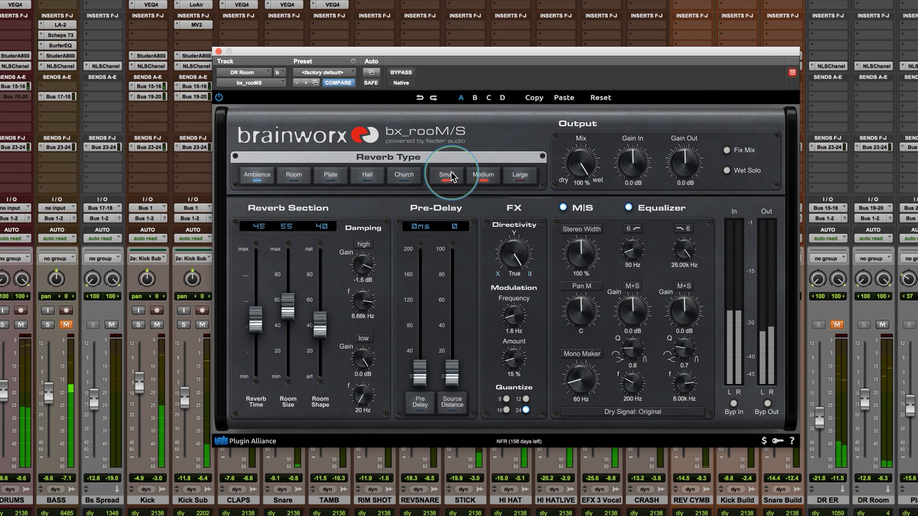
{"action": "left_click", "coordinate": [521, 176]}
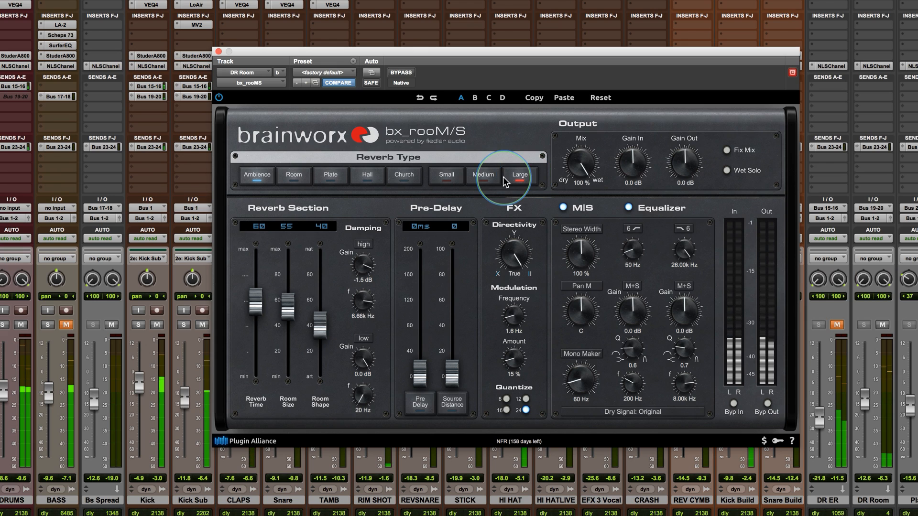
{"action": "left_click", "coordinate": [482, 177]}
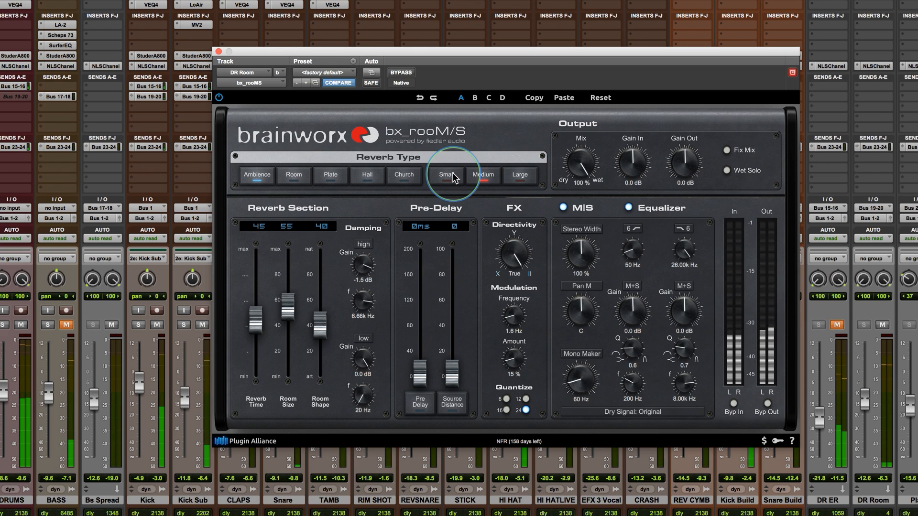
Audition the Room reverb type in its medium, small and large sizes.
{"action": "left_click", "coordinate": [292, 175]}
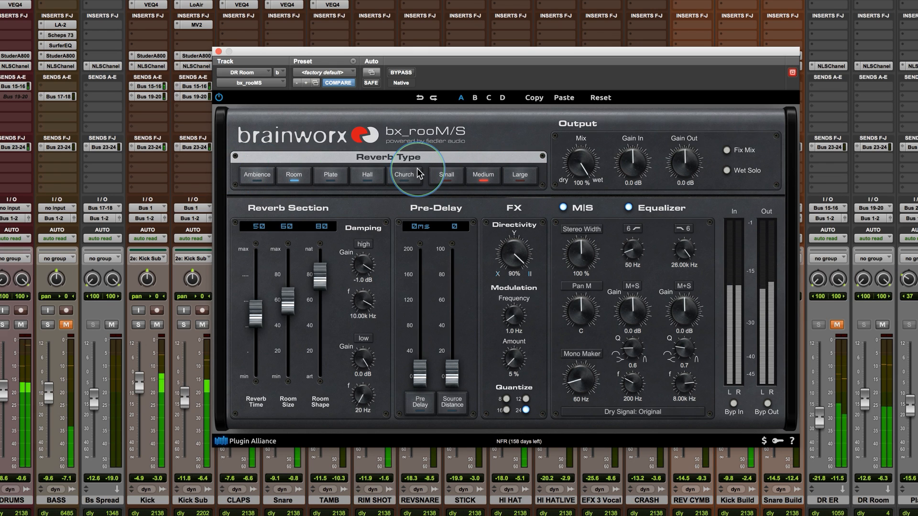
{"action": "left_click", "coordinate": [449, 177]}
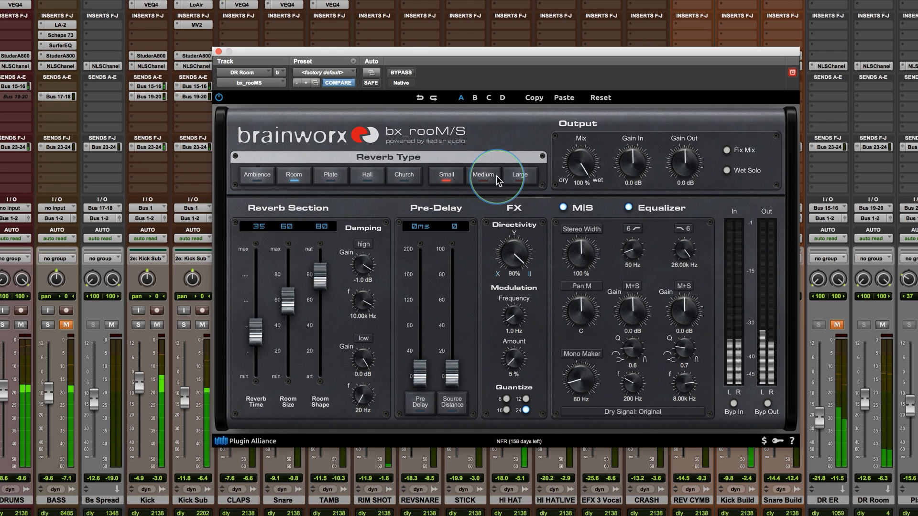
{"action": "left_click", "coordinate": [521, 175]}
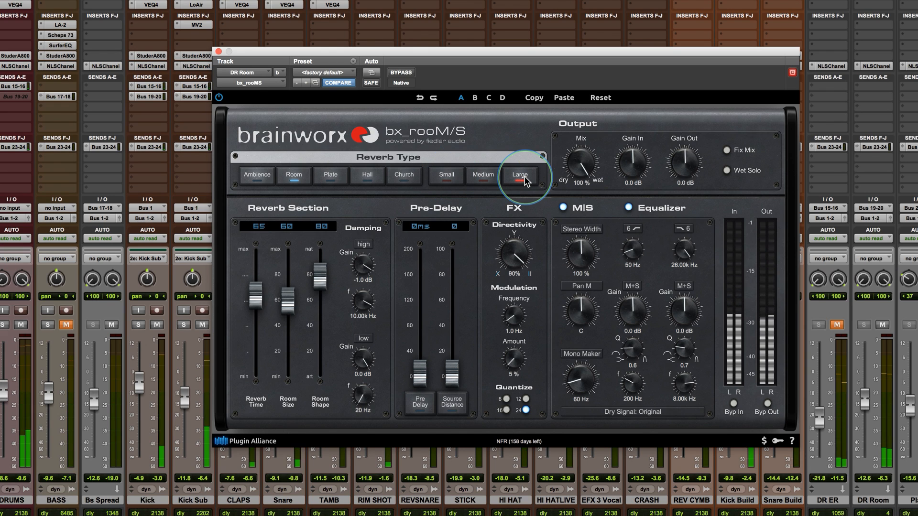
Audition the Plate reverb type in its medium, small and large sizes.
{"action": "left_click", "coordinate": [330, 175]}
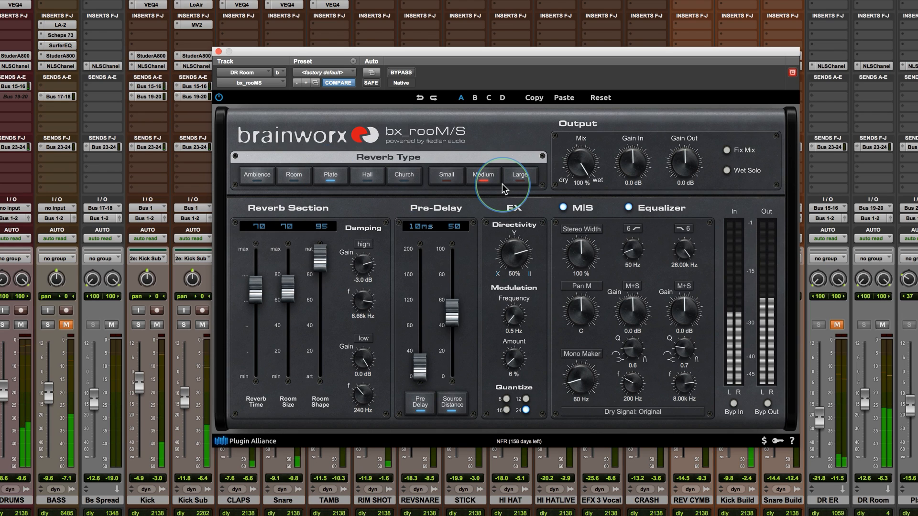
{"action": "left_click", "coordinate": [447, 175]}
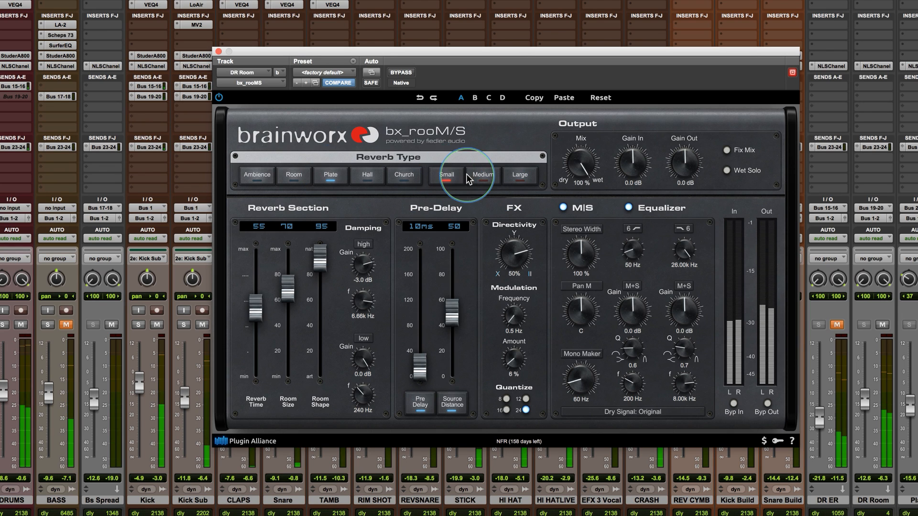
{"action": "left_click", "coordinate": [520, 174]}
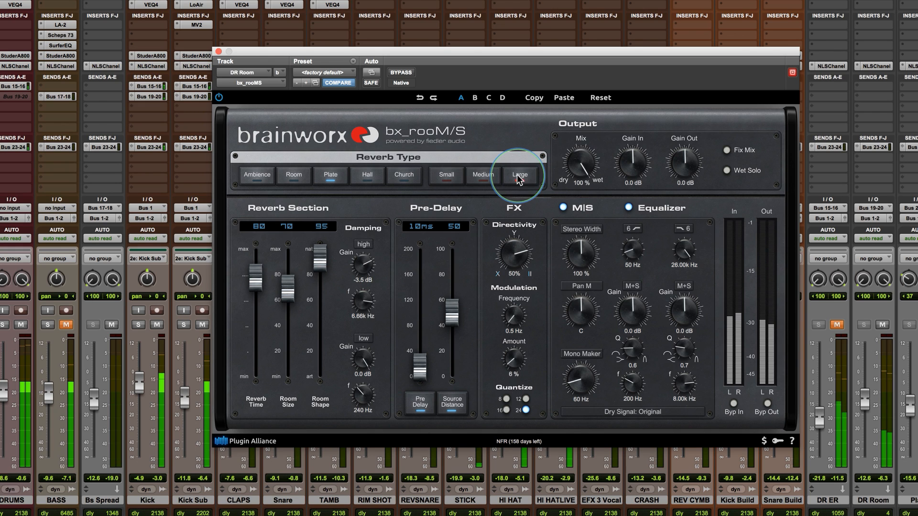
Audition the Hall reverb type in its medium, small and large sizes.
{"action": "left_click", "coordinate": [366, 176]}
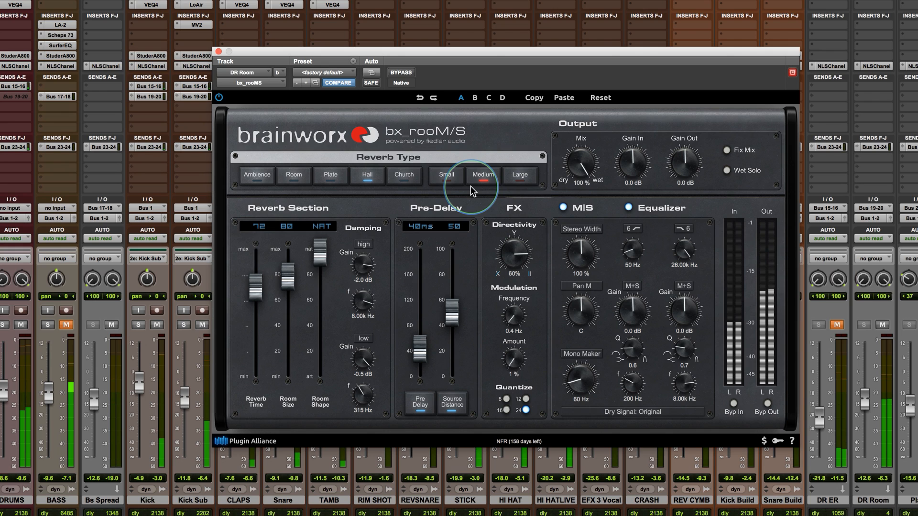
{"action": "left_click", "coordinate": [446, 173]}
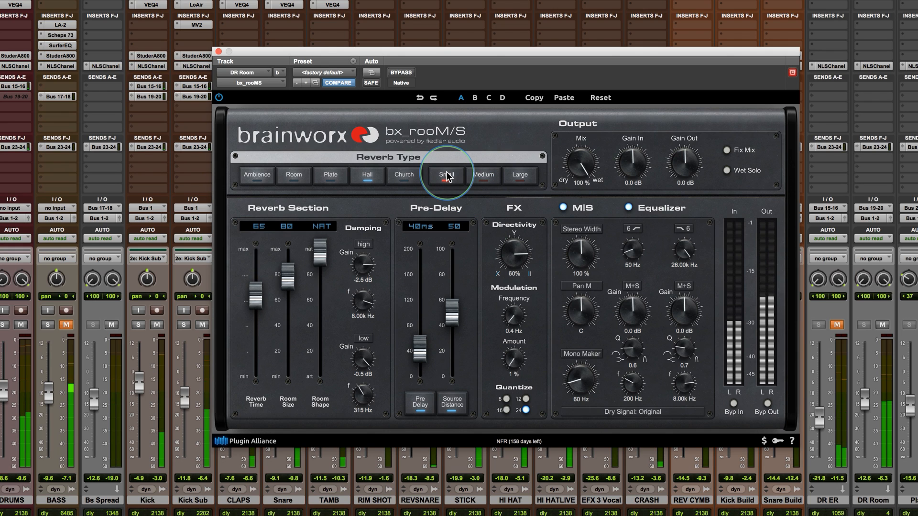
{"action": "left_click", "coordinate": [523, 176]}
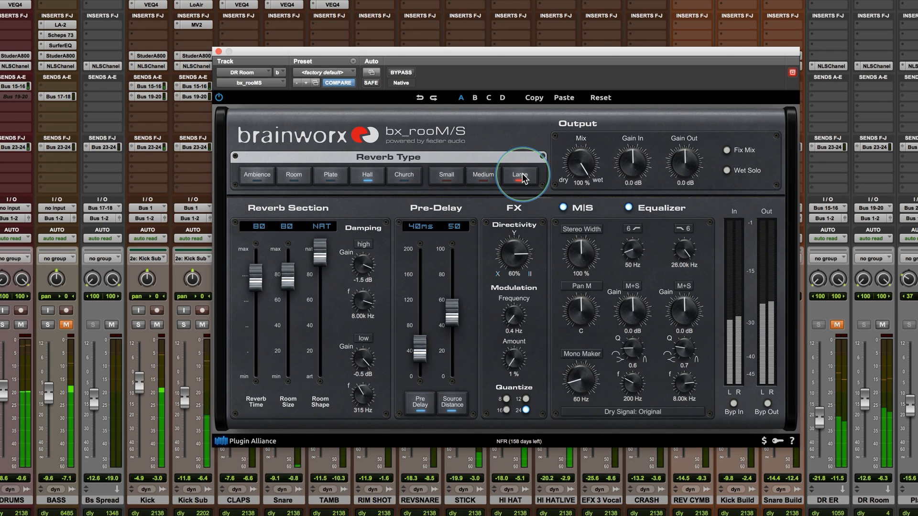
Audition the Church reverb type in its small and large sizes.
{"action": "left_click", "coordinate": [404, 176]}
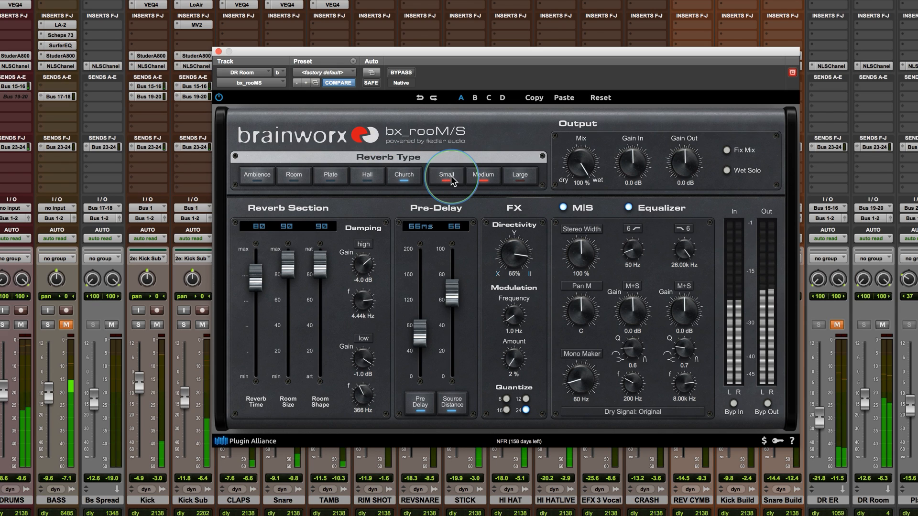
{"action": "left_click", "coordinate": [534, 176]}
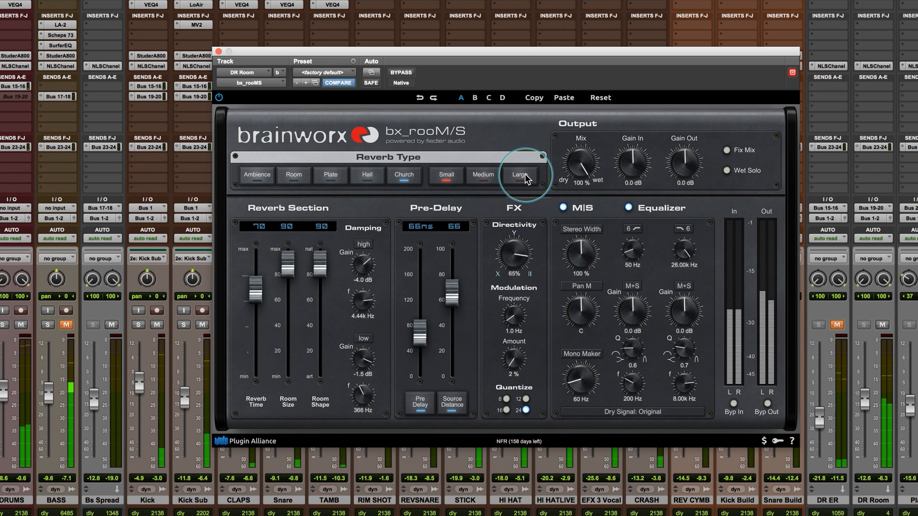
{"action": "left_click", "coordinate": [524, 174]}
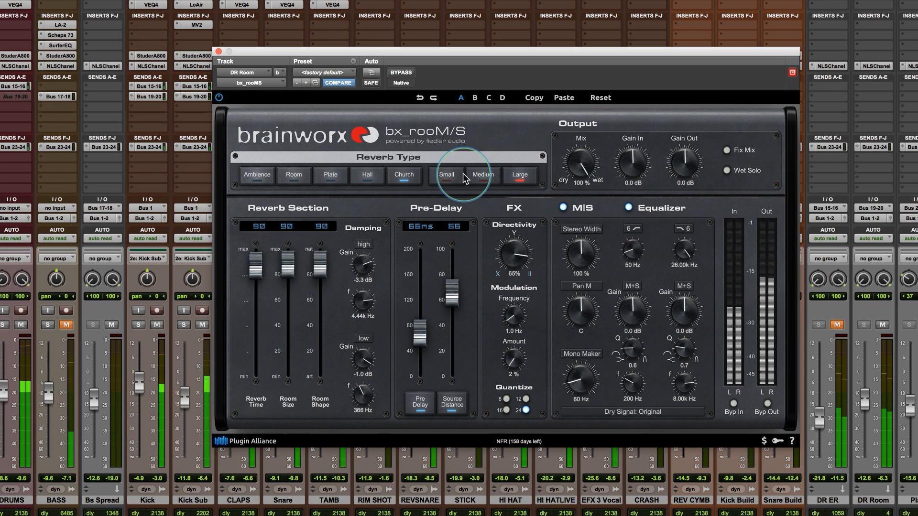
{"action": "left_click", "coordinate": [446, 177]}
Compare the Ambience and Room reverb types in different sizes and settle on the large Ambience reverb.
{"action": "left_click", "coordinate": [253, 176]}
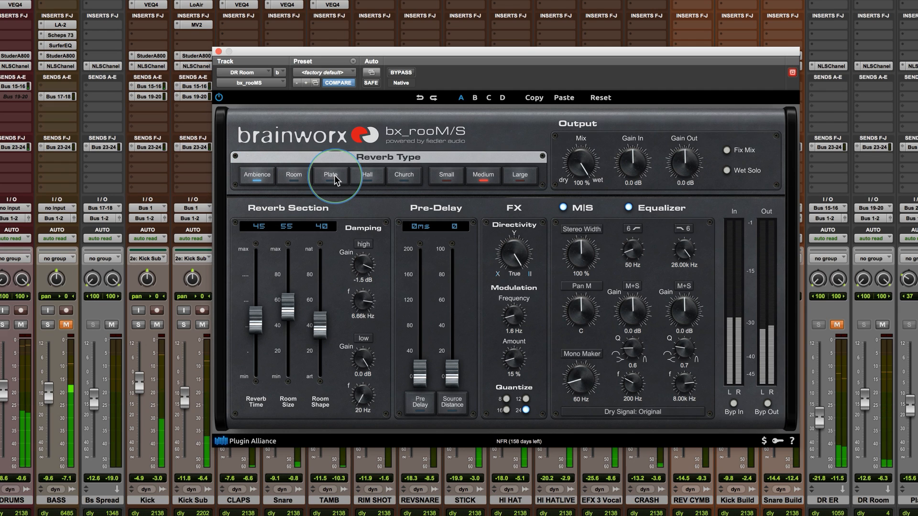
{"action": "left_click", "coordinate": [520, 176]}
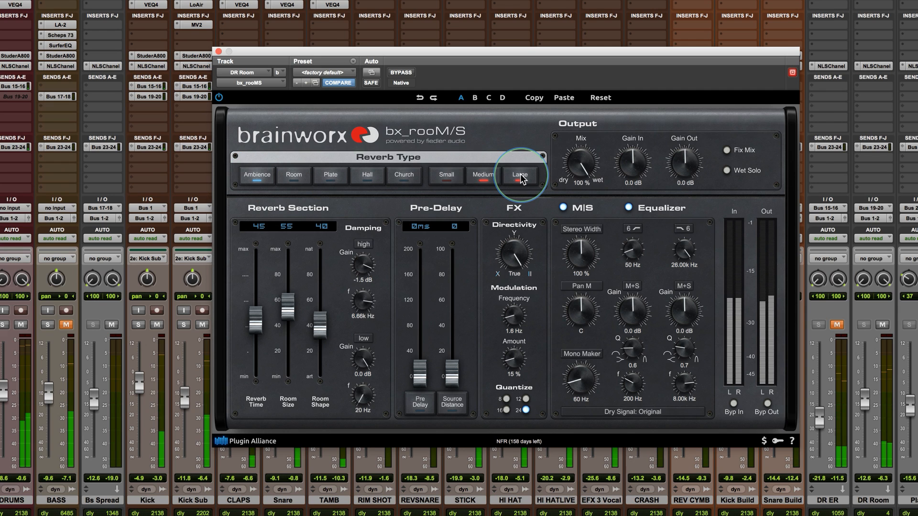
{"action": "left_click", "coordinate": [294, 176]}
{"action": "left_click", "coordinate": [483, 176]}
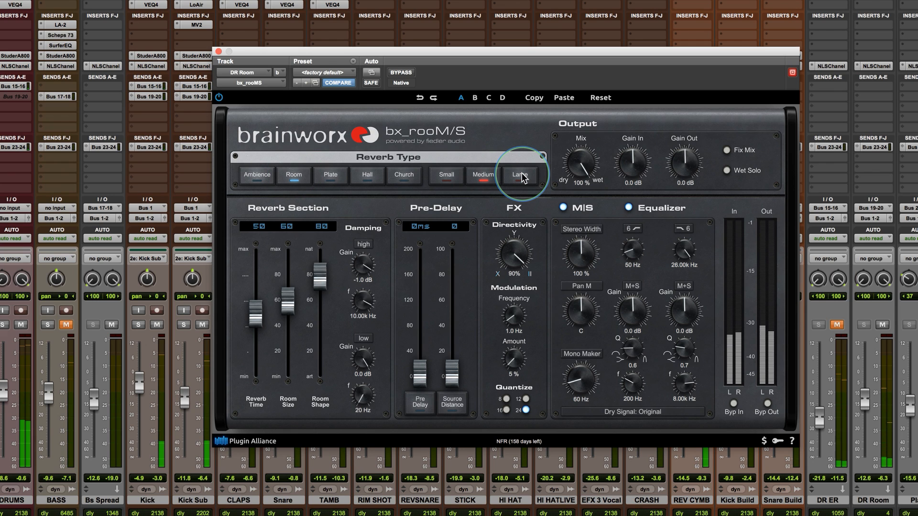
{"action": "left_click", "coordinate": [521, 176]}
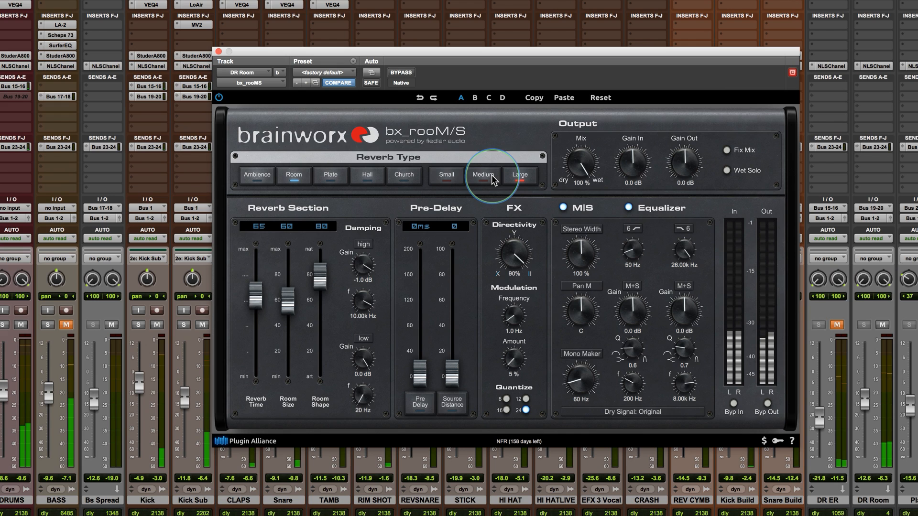
{"action": "left_click", "coordinate": [443, 177]}
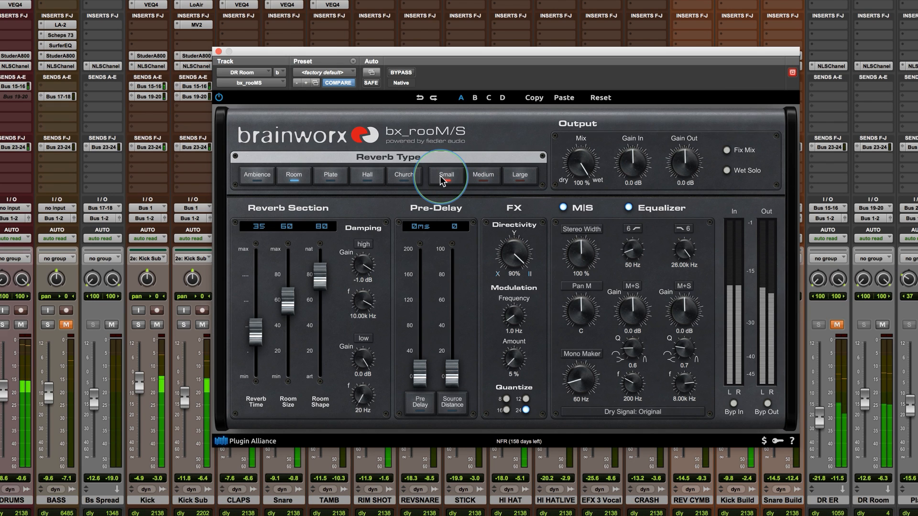
{"action": "left_click", "coordinate": [253, 176]}
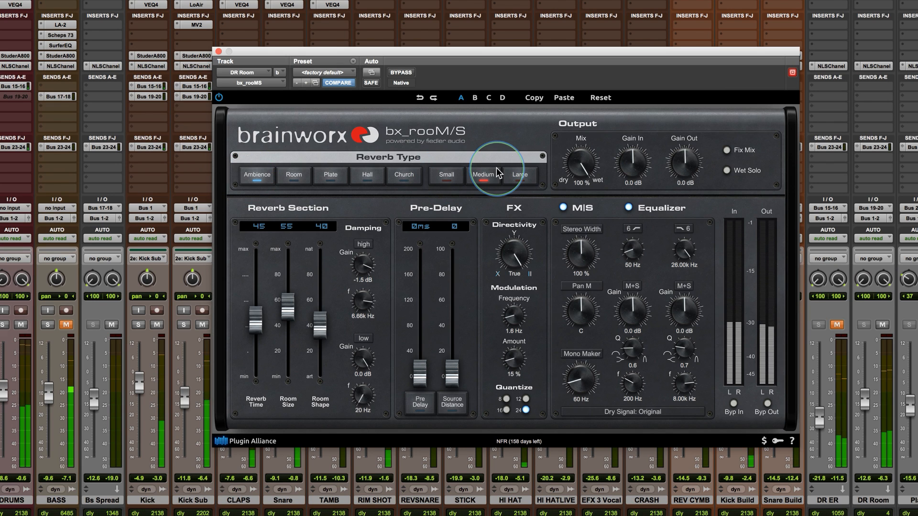
{"action": "left_click", "coordinate": [526, 176]}
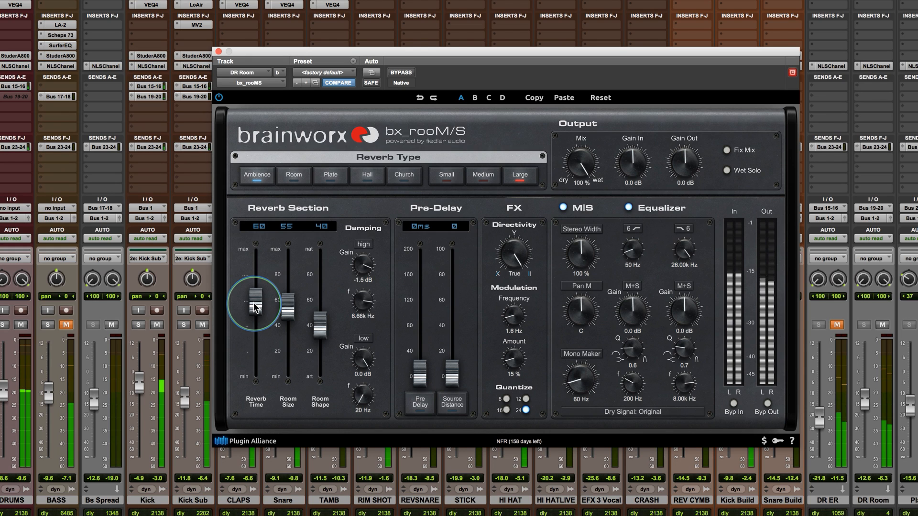
Try different reverb times and room sizes, including a room size of 1, and settle on reverb time 51 and room size 66.
{"action": "left_click_drag", "start_coordinate": [288, 318], "coordinate": [257, 325]}
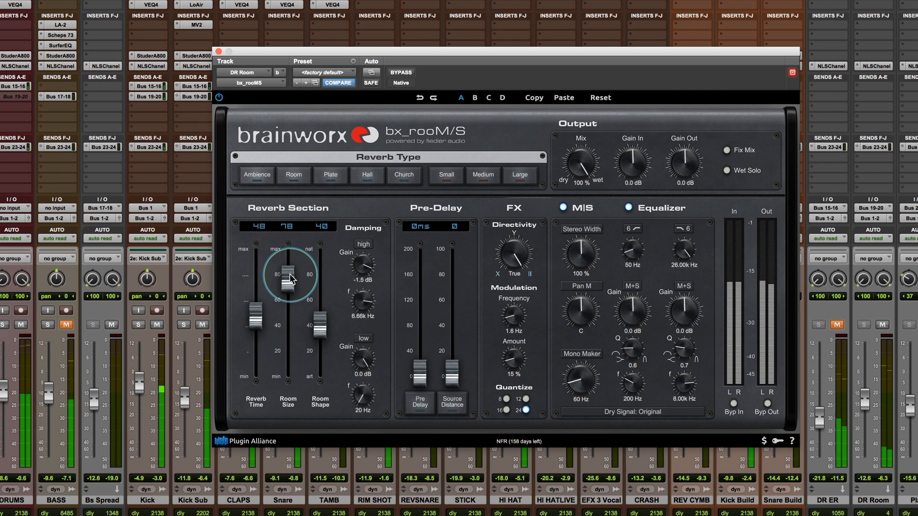
{"action": "left_click_drag", "start_coordinate": [256, 324], "coordinate": [256, 310]}
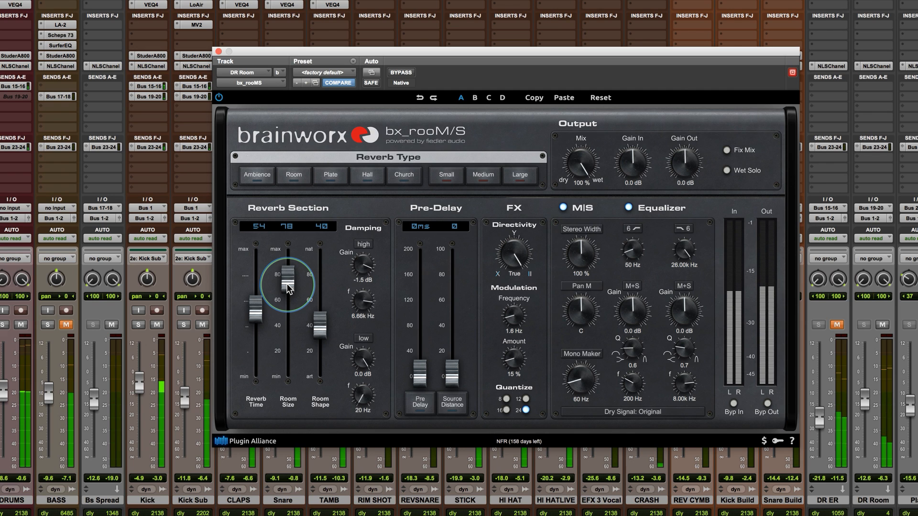
{"action": "left_click_drag", "start_coordinate": [287, 287], "coordinate": [253, 311]}
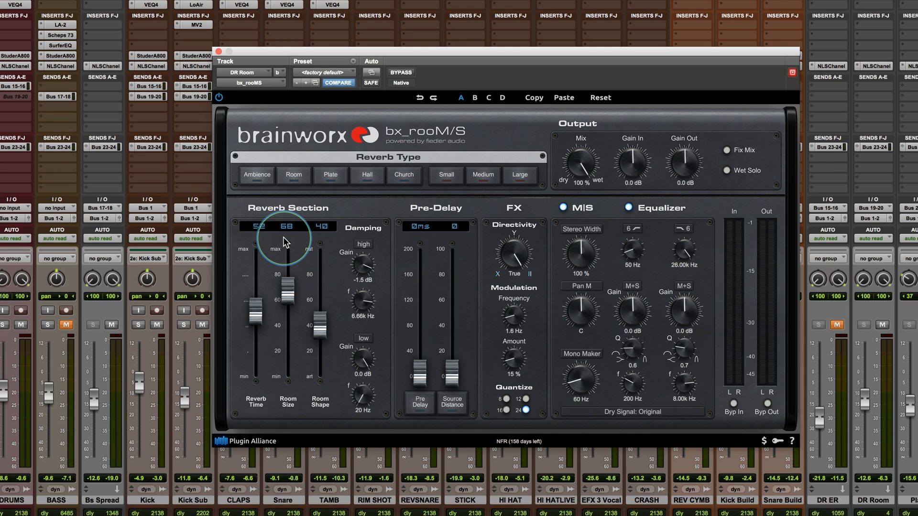
{"action": "left_click_drag", "start_coordinate": [285, 295], "coordinate": [283, 414]}
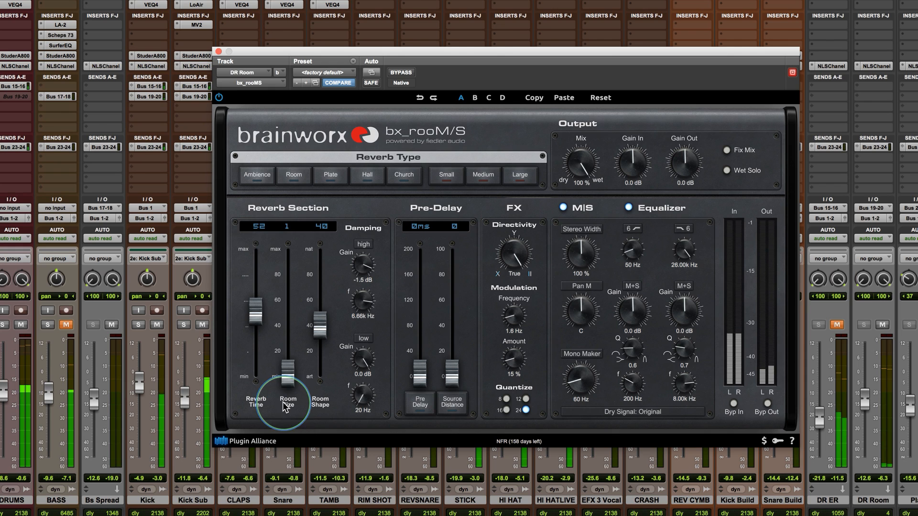
{"action": "left_click_drag", "start_coordinate": [285, 372], "coordinate": [253, 321]}
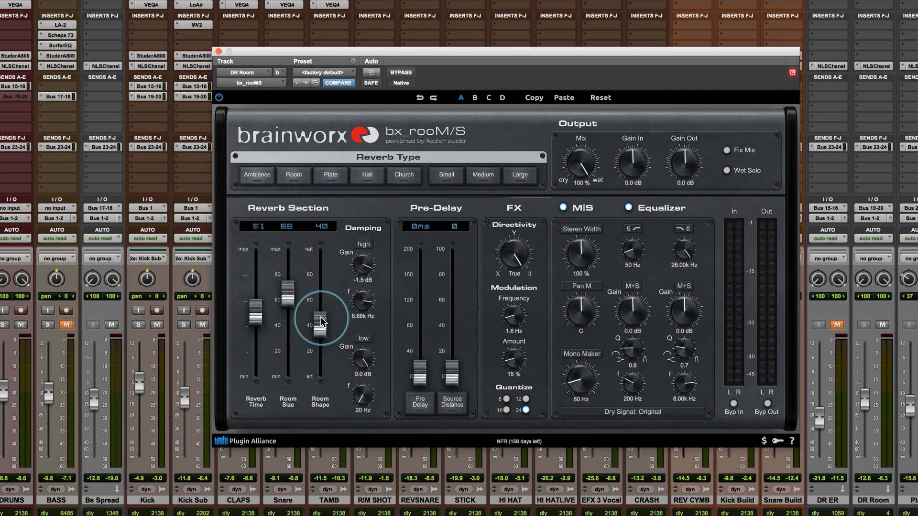
Audition the room shape at fully artificial and fully natural, set it to 33, and lower the reverb time to 50.
{"action": "left_click_drag", "start_coordinate": [318, 328], "coordinate": [318, 393]}
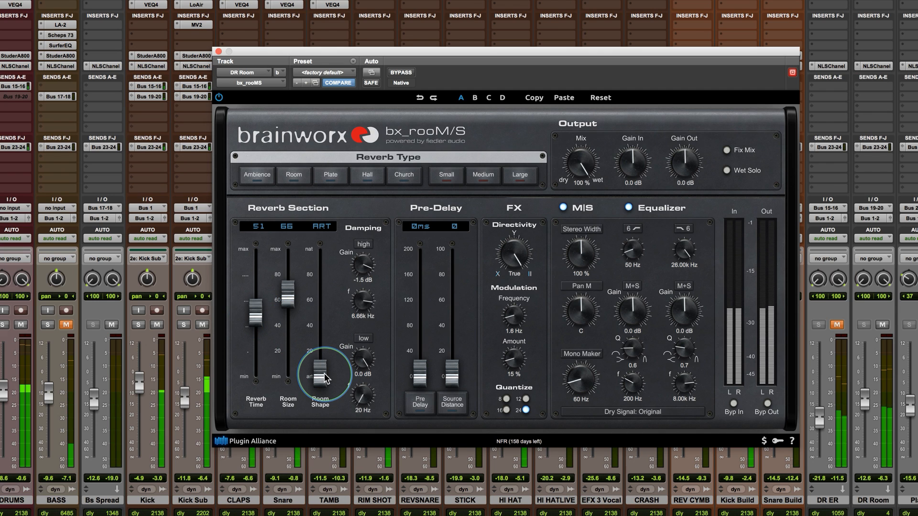
{"action": "left_click_drag", "start_coordinate": [325, 379], "coordinate": [322, 242]}
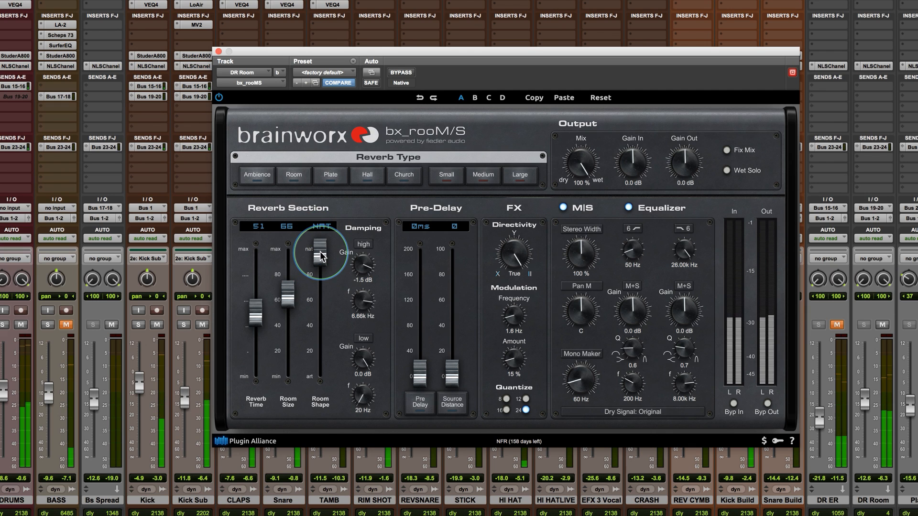
{"action": "left_click_drag", "start_coordinate": [320, 262], "coordinate": [319, 339]}
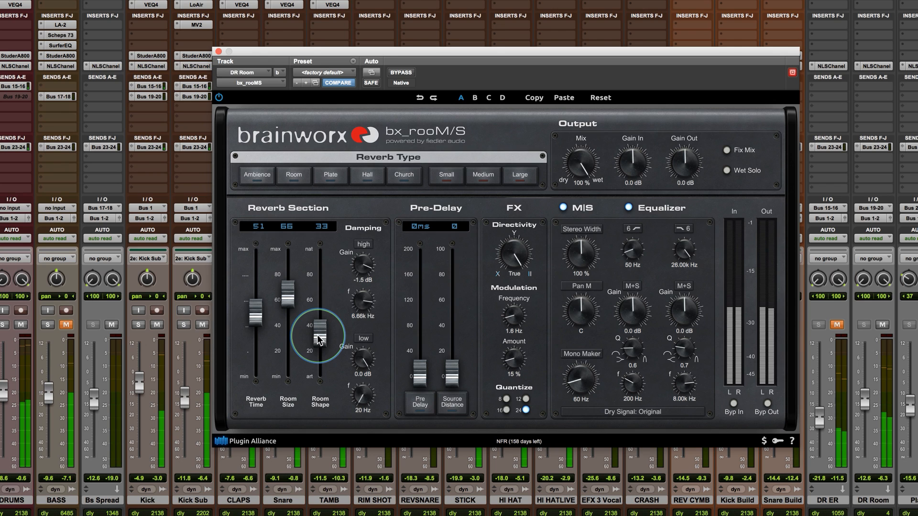
{"action": "left_click_drag", "start_coordinate": [256, 311], "coordinate": [256, 319]}
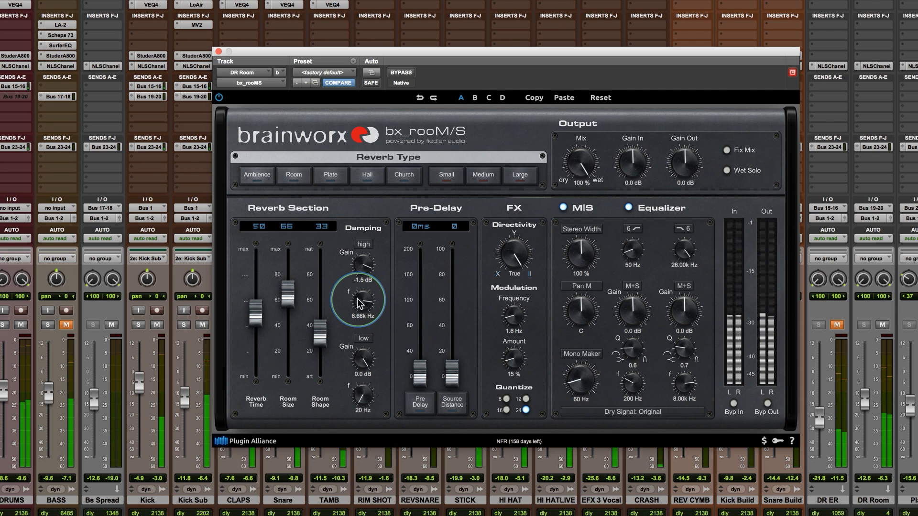
Audition the high damping at different gains with frequencies of 20 kHz and 2.15 kHz, and try the low damping at 385 Hz.
{"action": "left_click_drag", "start_coordinate": [359, 284], "coordinate": [358, 274]}
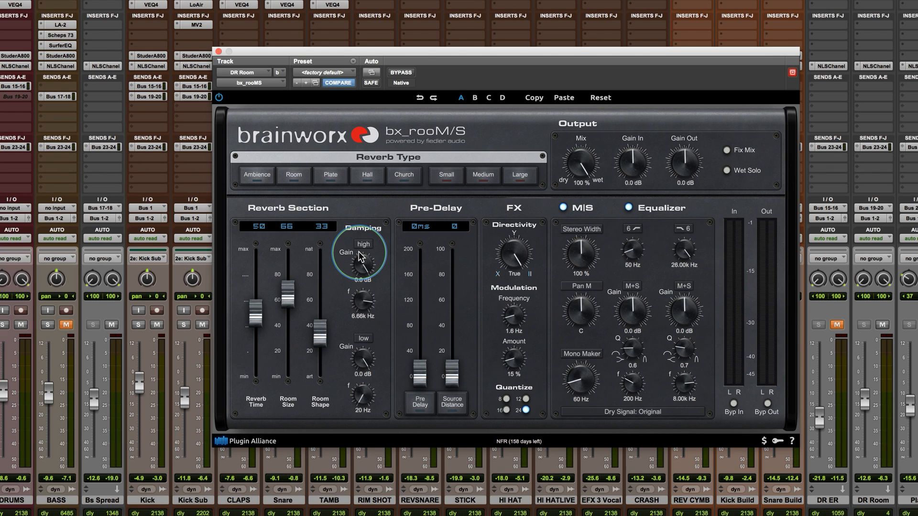
{"action": "left_click_drag", "start_coordinate": [360, 258], "coordinate": [358, 267]}
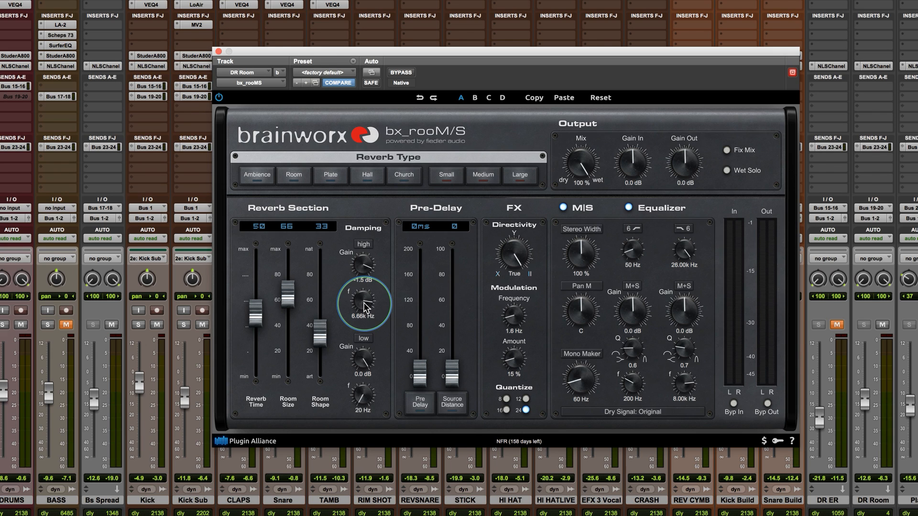
{"action": "left_click_drag", "start_coordinate": [364, 305], "coordinate": [365, 211]}
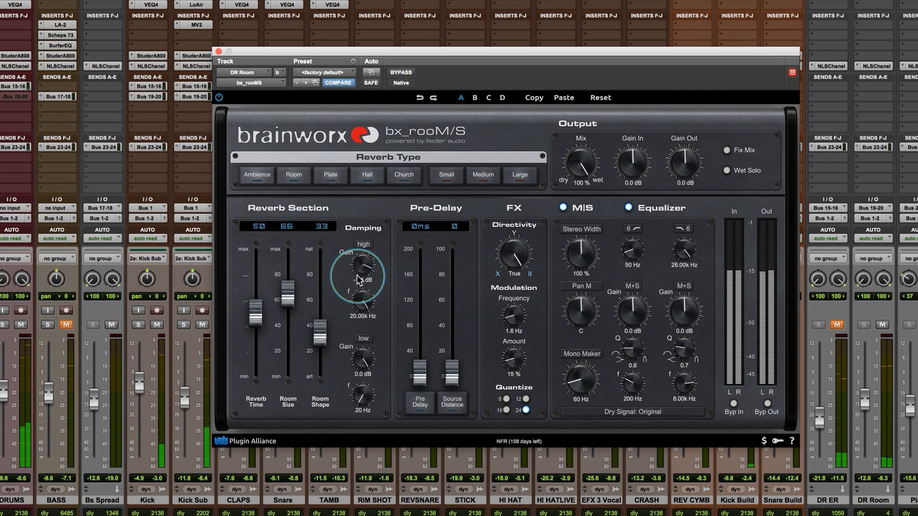
{"action": "left_click_drag", "start_coordinate": [357, 263], "coordinate": [359, 299]}
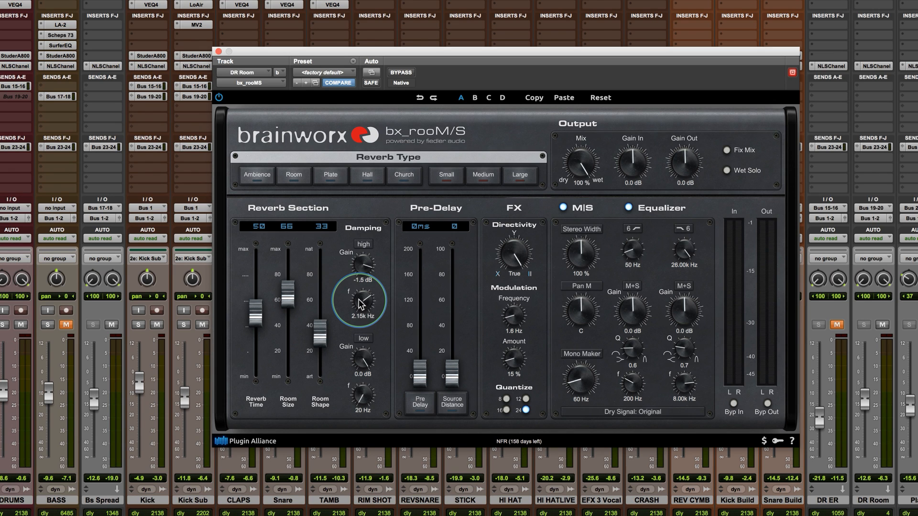
{"action": "left_click_drag", "start_coordinate": [357, 267], "coordinate": [357, 269]}
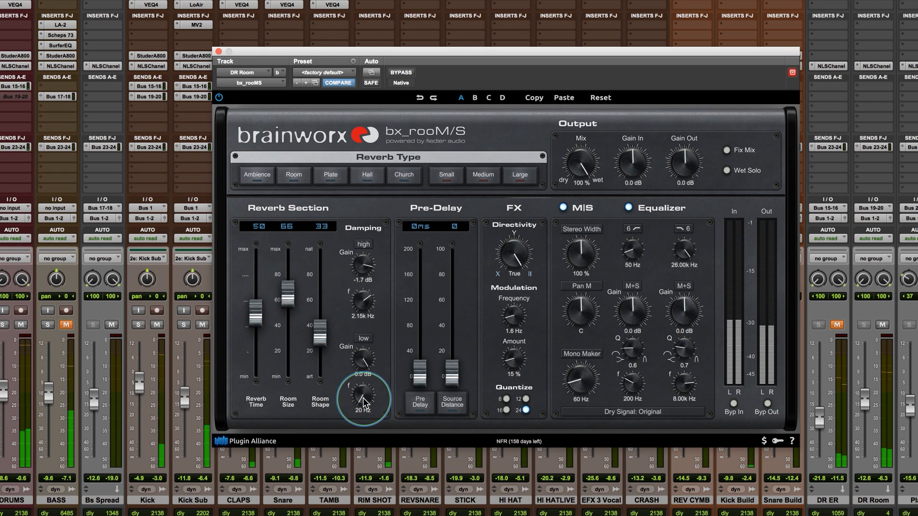
{"action": "mouse_move", "coordinate": [364, 361]}
{"action": "left_mouse_down"}
{"action": "mouse_move", "coordinate": [362, 378]}
{"action": "mouse_move", "coordinate": [358, 348]}
{"action": "left_mouse_up"}
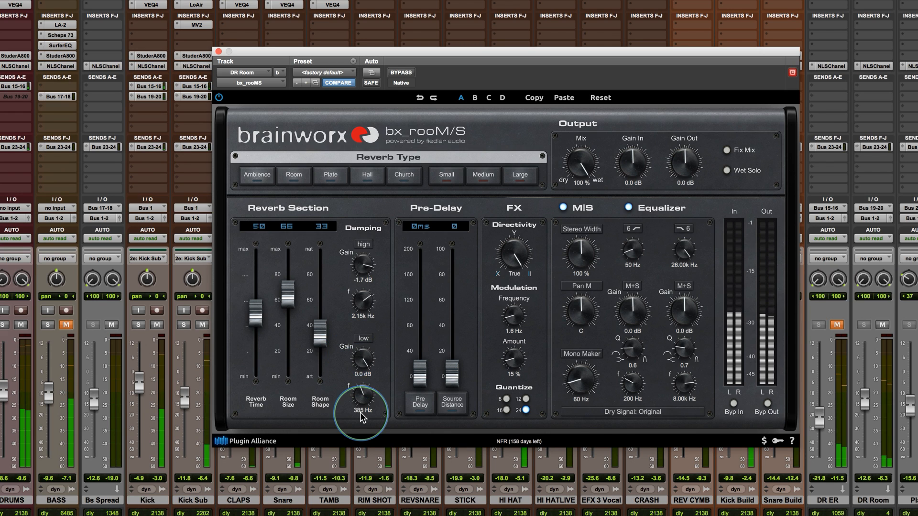
{"action": "left_click_drag", "start_coordinate": [361, 396], "coordinate": [360, 476]}
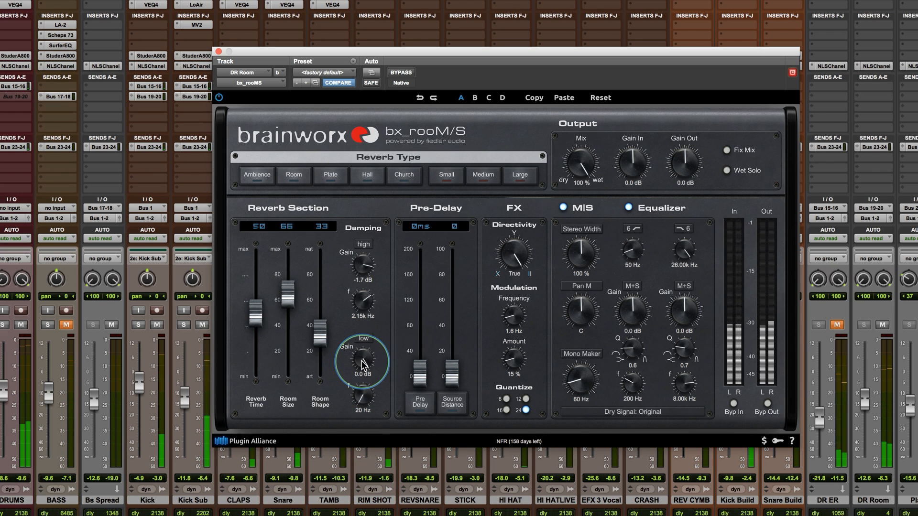
Set the high damping frequency to 6.66 kHz, try a gain of -3.5 dB, and settle on -1.5 dB.
{"action": "left_click_drag", "start_coordinate": [358, 311], "coordinate": [359, 265]}
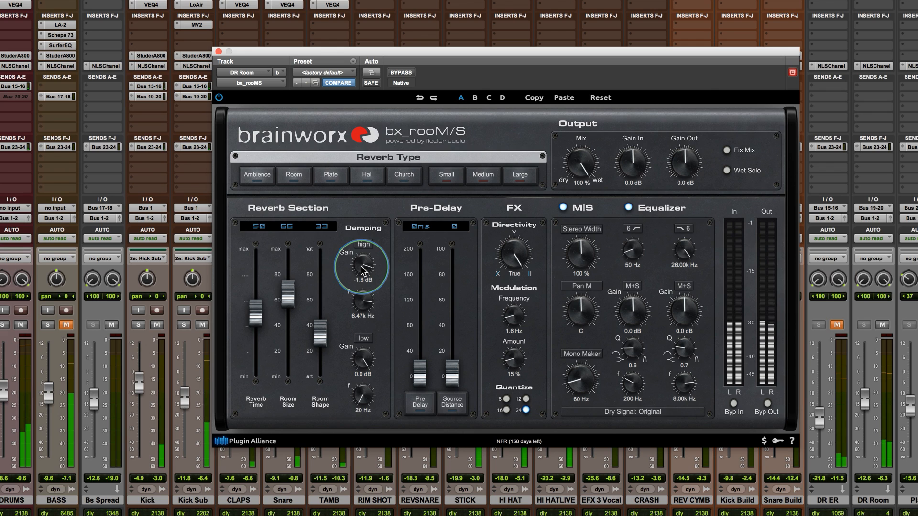
{"action": "left_click_drag", "start_coordinate": [362, 270], "coordinate": [361, 301]}
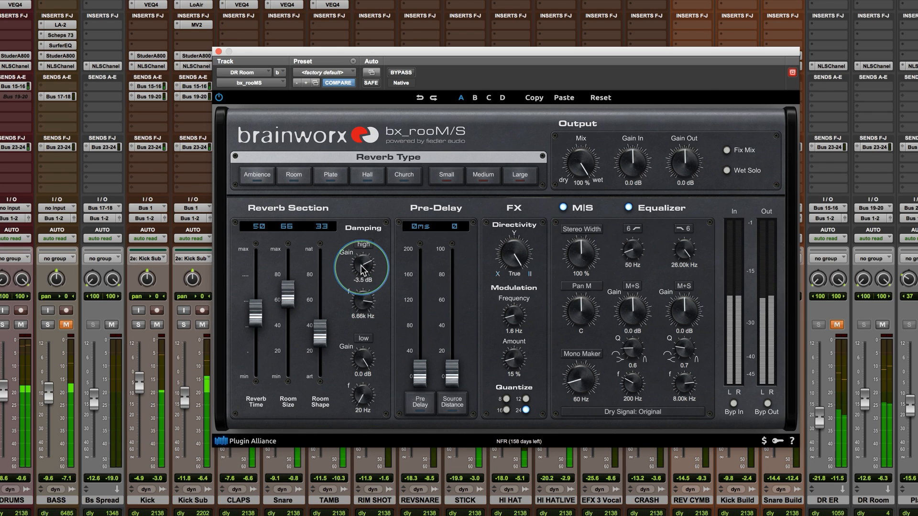
{"action": "left_click_drag", "start_coordinate": [361, 271], "coordinate": [363, 259]}
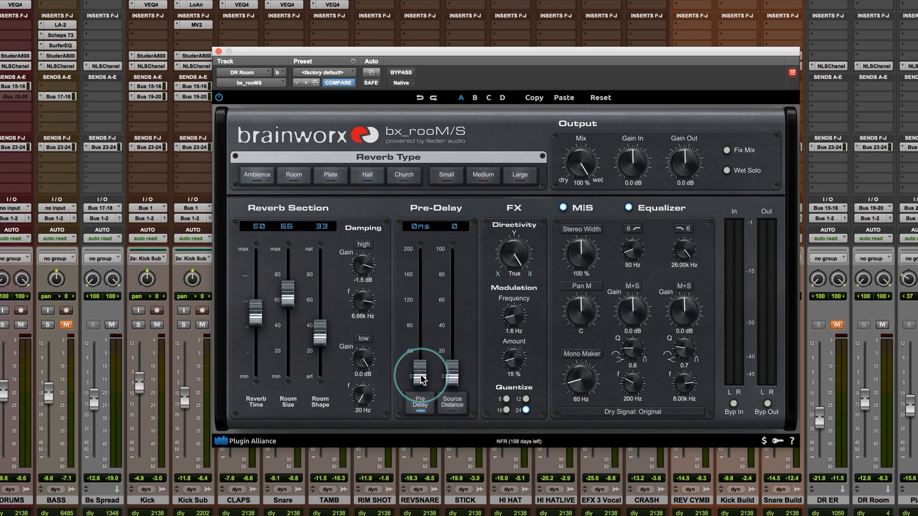
Try pre-delay times of 36 ms, 9 ms and 0 ms, and settle on 7 ms.
{"action": "left_click_drag", "start_coordinate": [421, 380], "coordinate": [420, 357]}
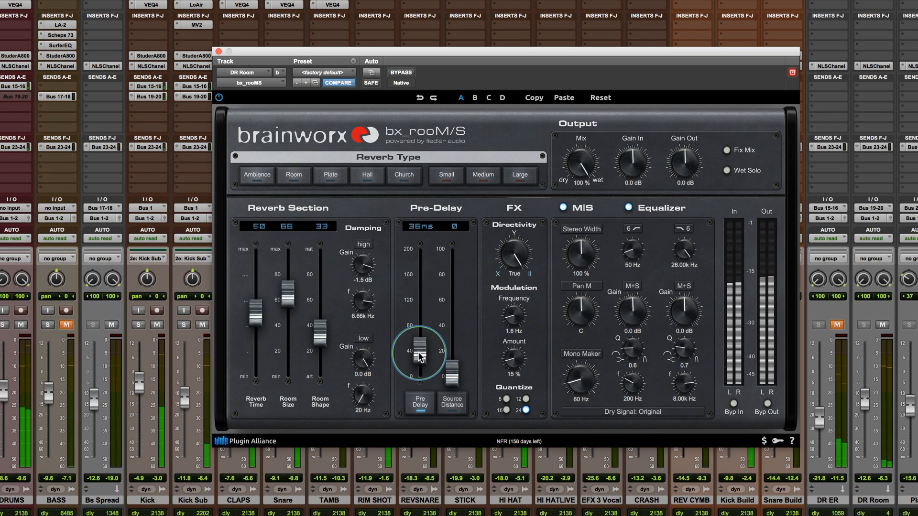
{"action": "left_click_drag", "start_coordinate": [419, 356], "coordinate": [419, 374]}
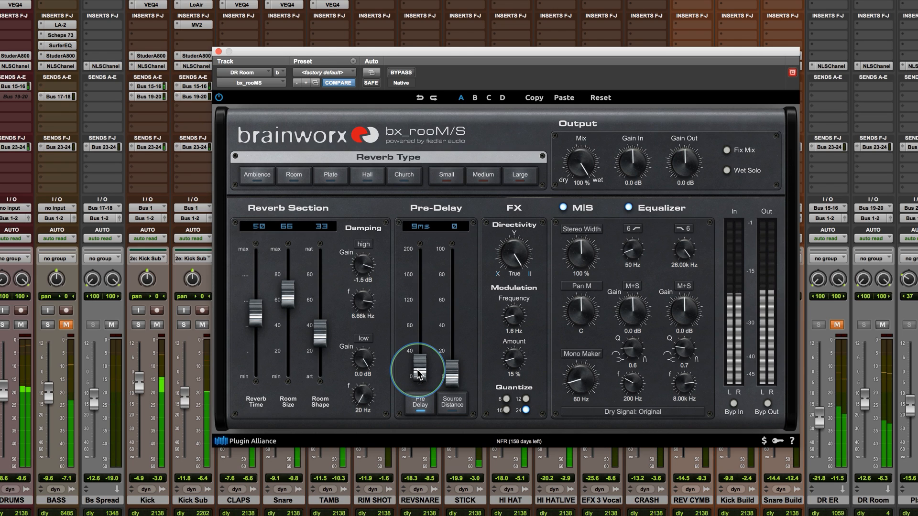
{"action": "left_click_drag", "start_coordinate": [417, 373], "coordinate": [412, 420]}
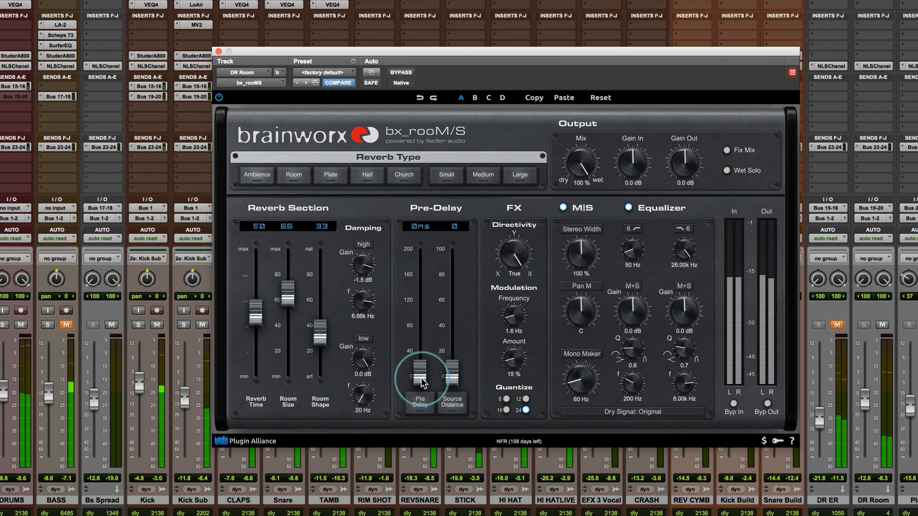
{"action": "left_click", "coordinate": [420, 98]}
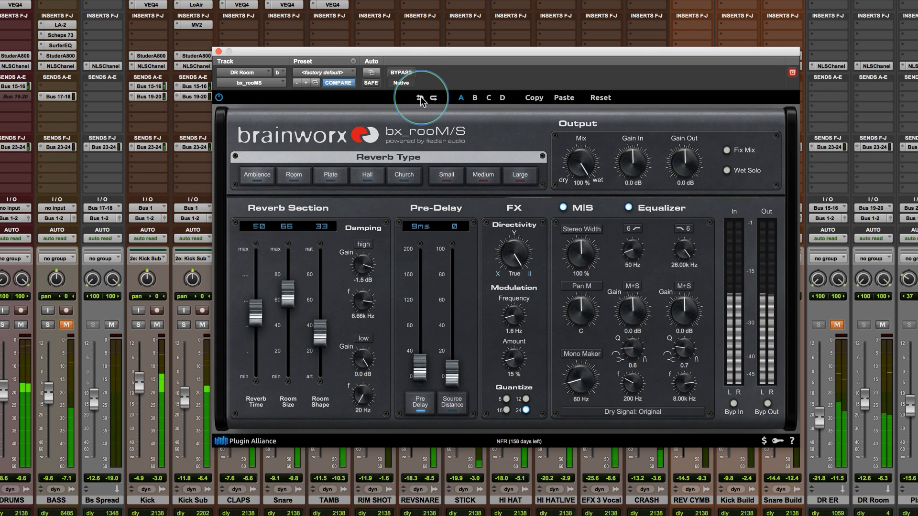
{"action": "left_click_drag", "start_coordinate": [411, 375], "coordinate": [415, 377]}
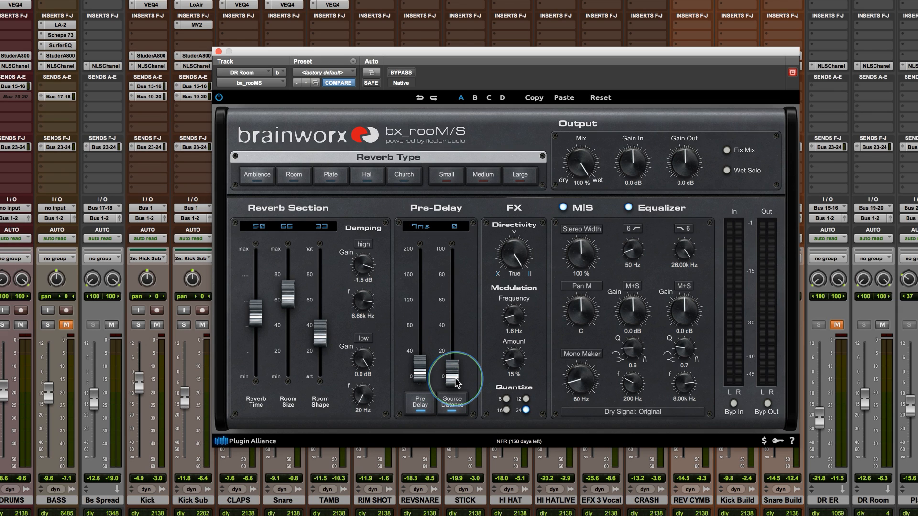
Compare the source distance at its minimum and maximum, and settle on 98.
{"action": "left_click_drag", "start_coordinate": [456, 382], "coordinate": [454, 257]}
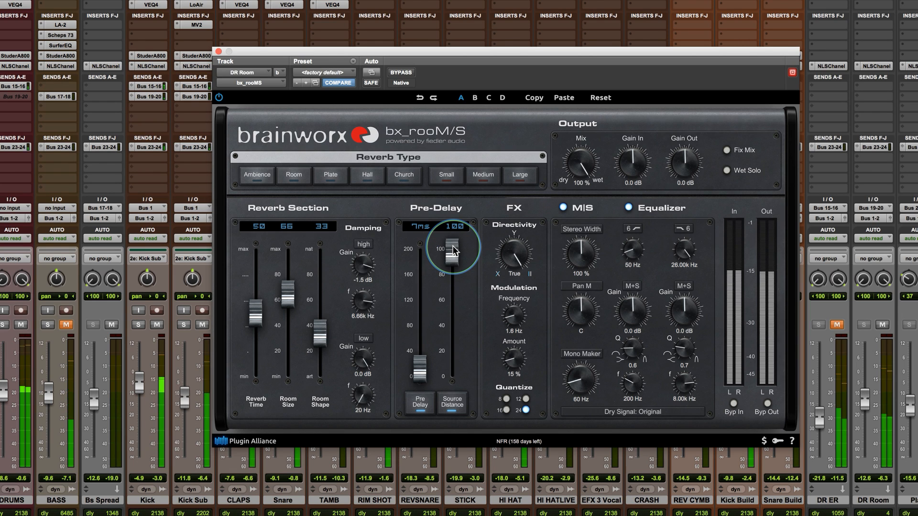
{"action": "left_click_drag", "start_coordinate": [453, 250], "coordinate": [459, 421]}
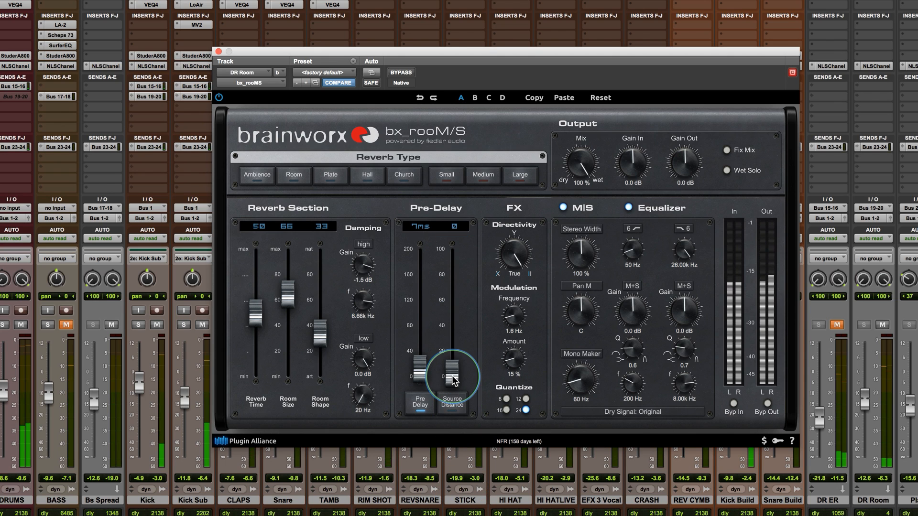
{"action": "left_click_drag", "start_coordinate": [454, 380], "coordinate": [451, 252]}
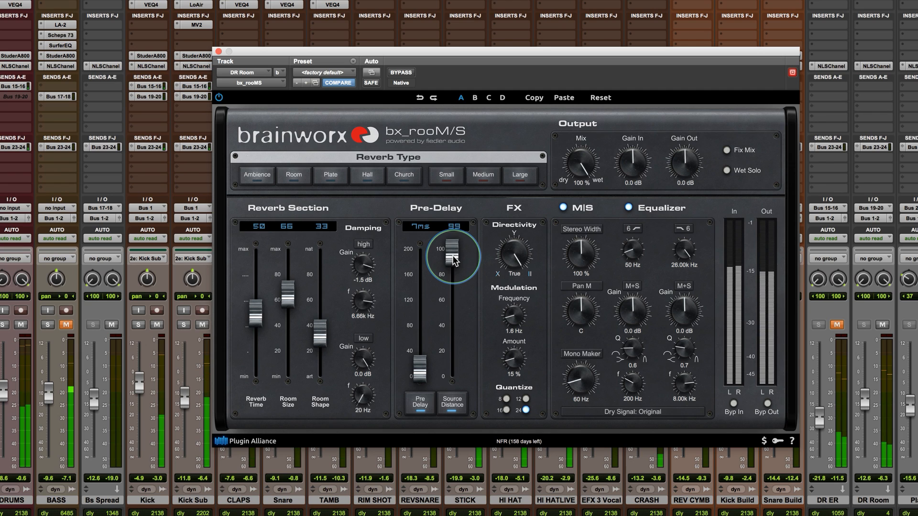
{"action": "left_click_drag", "start_coordinate": [453, 258], "coordinate": [455, 261]}
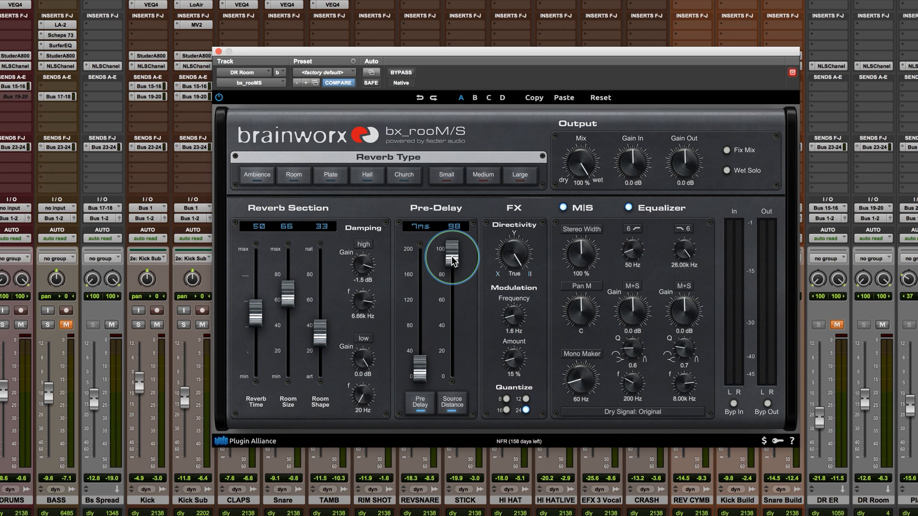
{"action": "left_click_drag", "start_coordinate": [452, 261], "coordinate": [454, 281]}
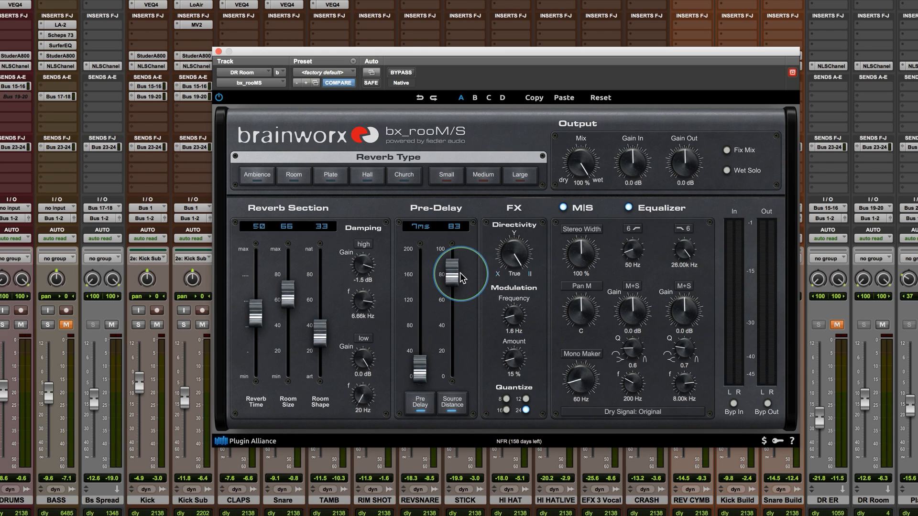
{"action": "left_click_drag", "start_coordinate": [453, 278], "coordinate": [449, 377]}
{"action": "left_click_drag", "start_coordinate": [445, 423], "coordinate": [451, 263]}
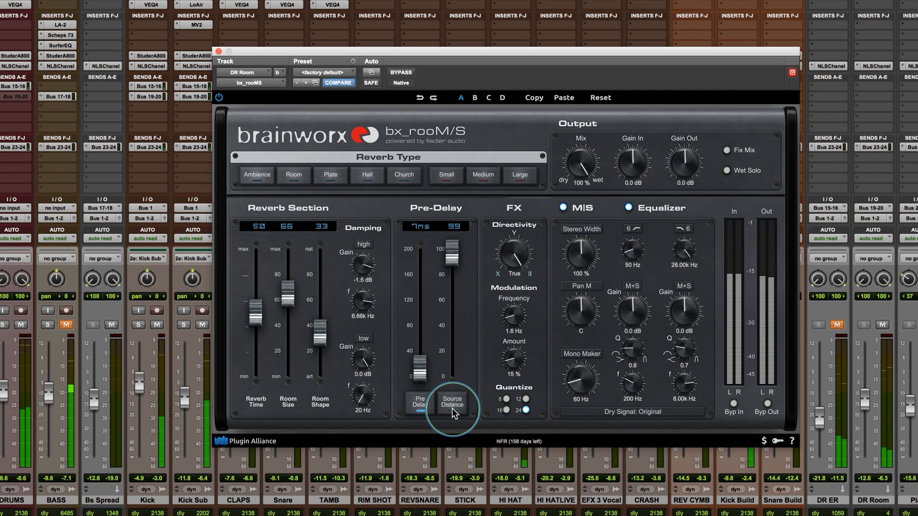
{"action": "left_click_drag", "start_coordinate": [452, 258], "coordinate": [453, 261]}
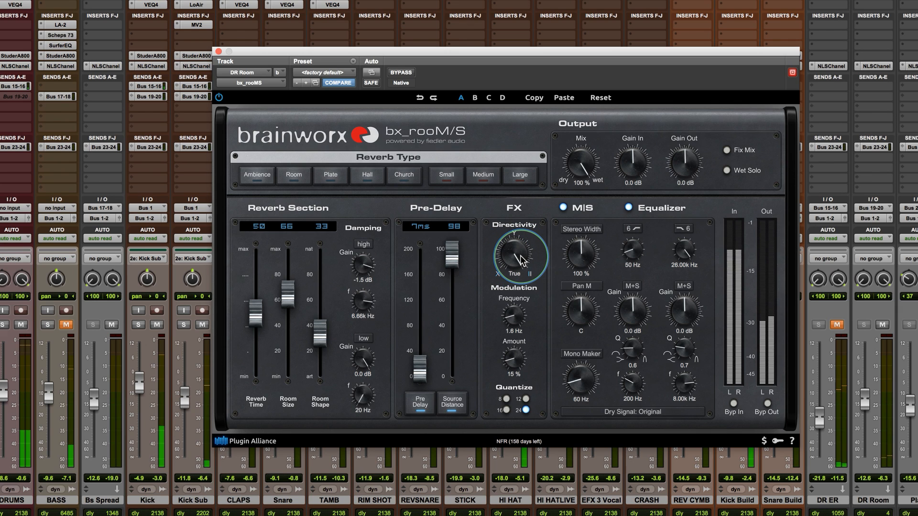
Audition the reverb's directivity at Rev and Sum, and return it to True.
{"action": "left_click_drag", "start_coordinate": [514, 255], "coordinate": [493, 436]}
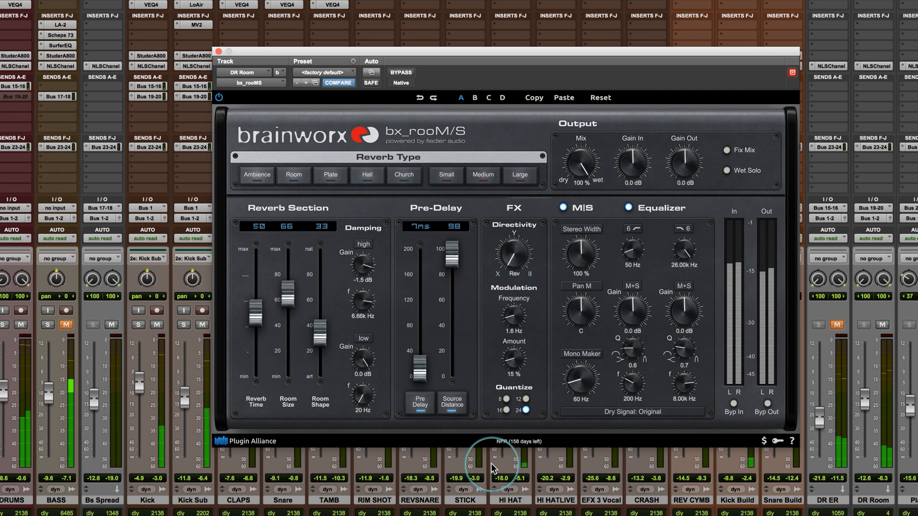
{"action": "left_click_drag", "start_coordinate": [491, 464], "coordinate": [503, 345]}
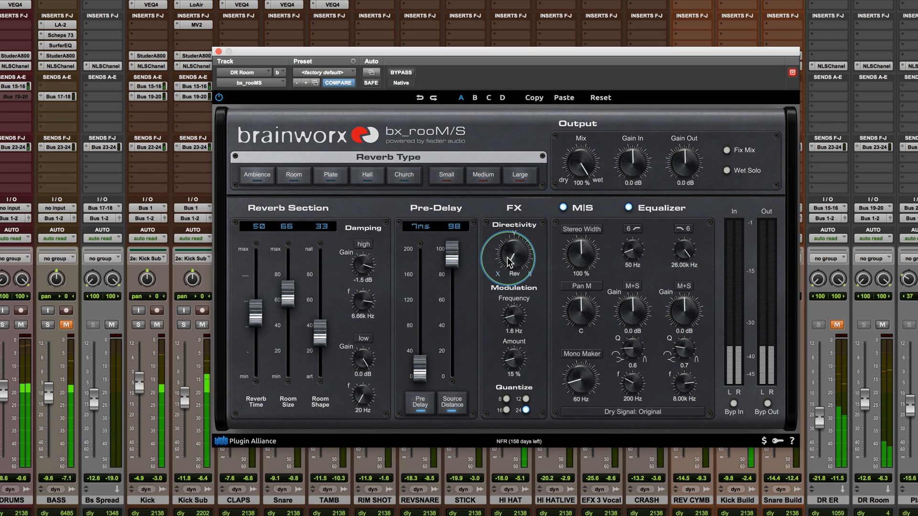
{"action": "left_click_drag", "start_coordinate": [507, 257], "coordinate": [496, 115]}
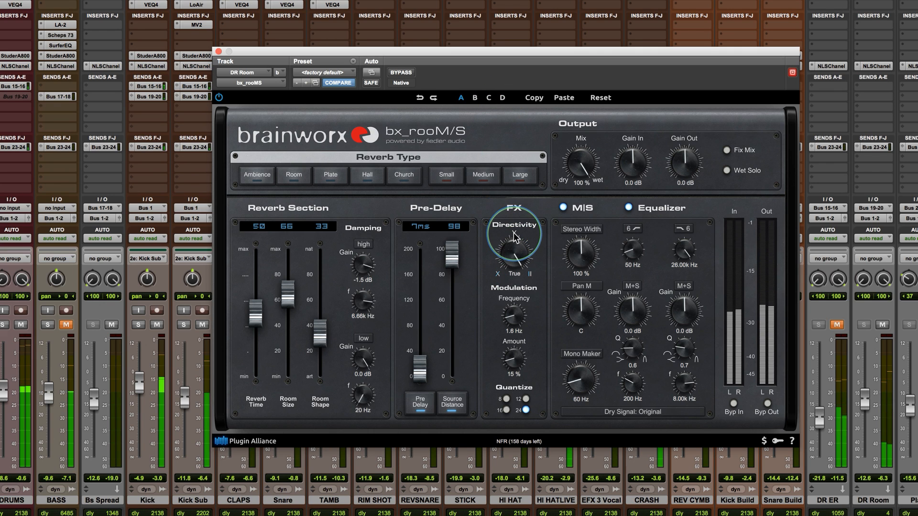
{"action": "left_click_drag", "start_coordinate": [514, 252], "coordinate": [516, 305]}
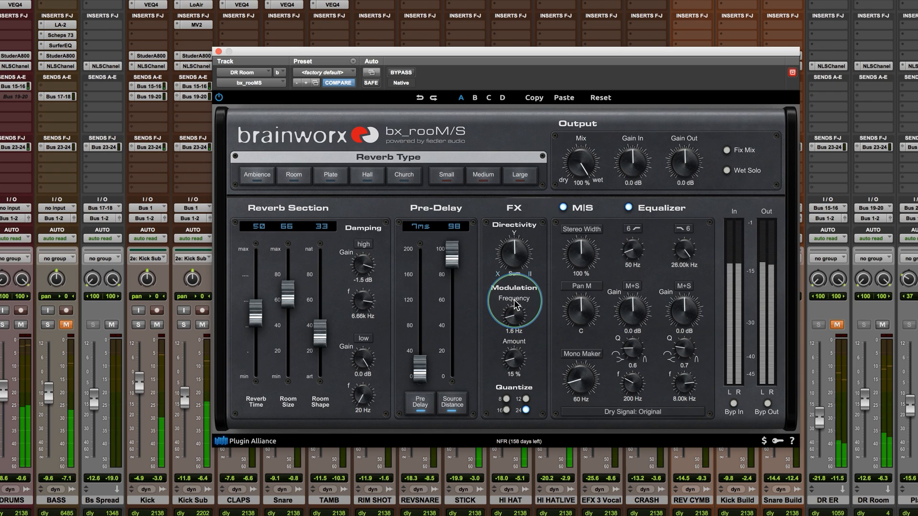
{"action": "left_click_drag", "start_coordinate": [514, 253], "coordinate": [503, 190]}
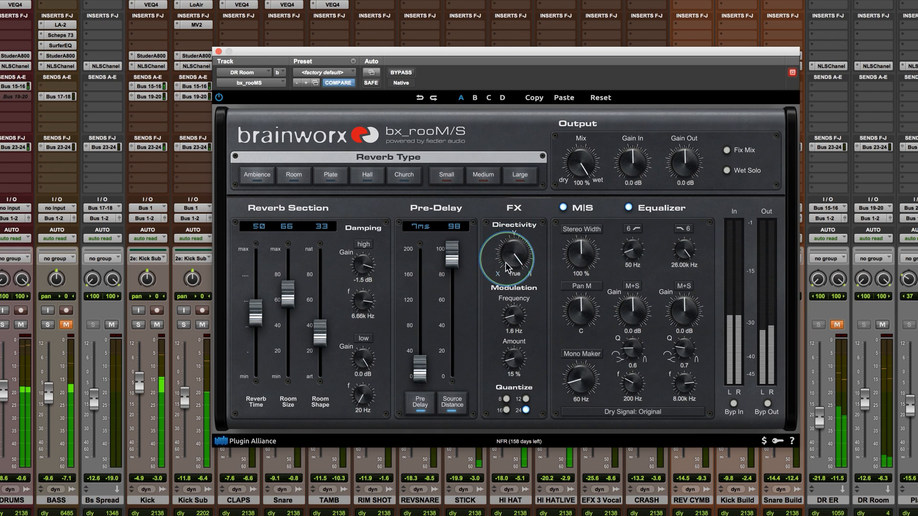
{"action": "left_click_drag", "start_coordinate": [506, 258], "coordinate": [487, 272]}
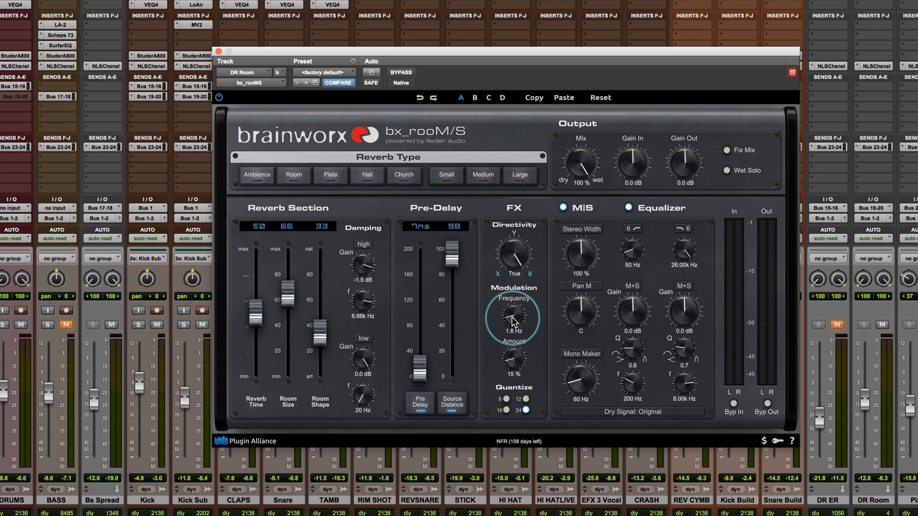
Audition strong modulation at 92 % and 10.0 Hz, and settle on an amount of 18 % and a frequency of 1.0 Hz.
{"action": "left_click_drag", "start_coordinate": [513, 357], "coordinate": [499, 276]}
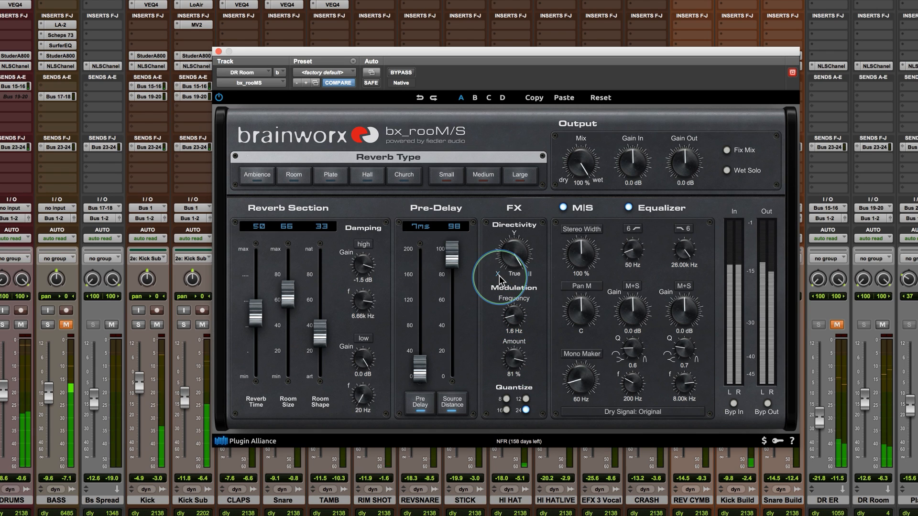
{"action": "left_click_drag", "start_coordinate": [513, 373], "coordinate": [513, 359]}
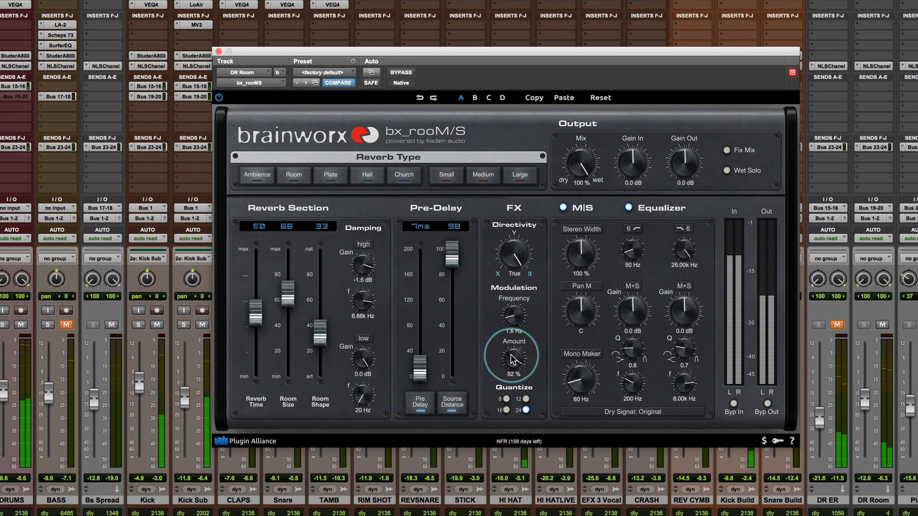
{"action": "left_click_drag", "start_coordinate": [513, 312], "coordinate": [505, 194]}
{"action": "left_click", "coordinate": [517, 262]}
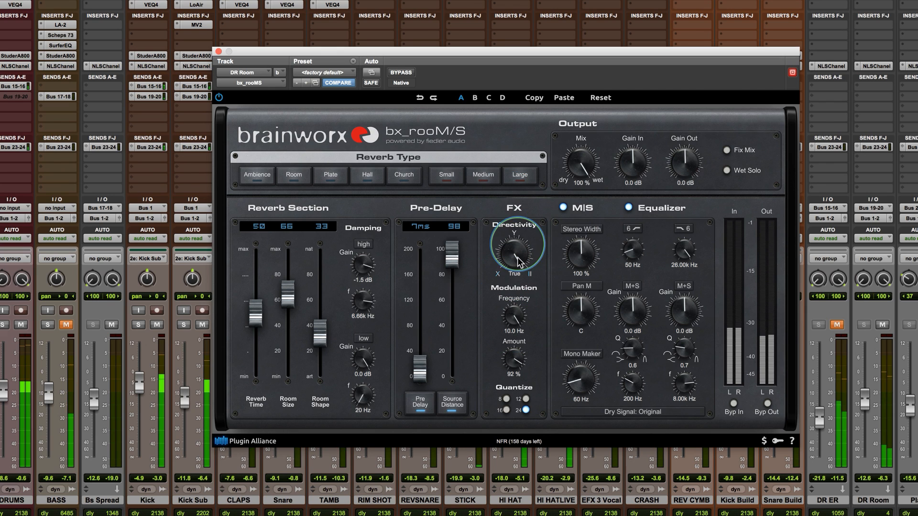
{"action": "left_click_drag", "start_coordinate": [510, 314], "coordinate": [504, 363]}
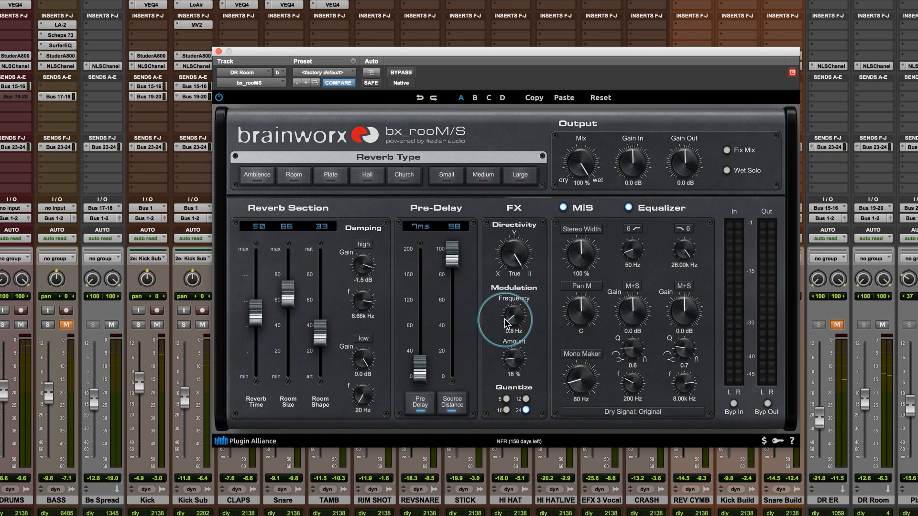
{"action": "left_click_drag", "start_coordinate": [508, 321], "coordinate": [509, 317]}
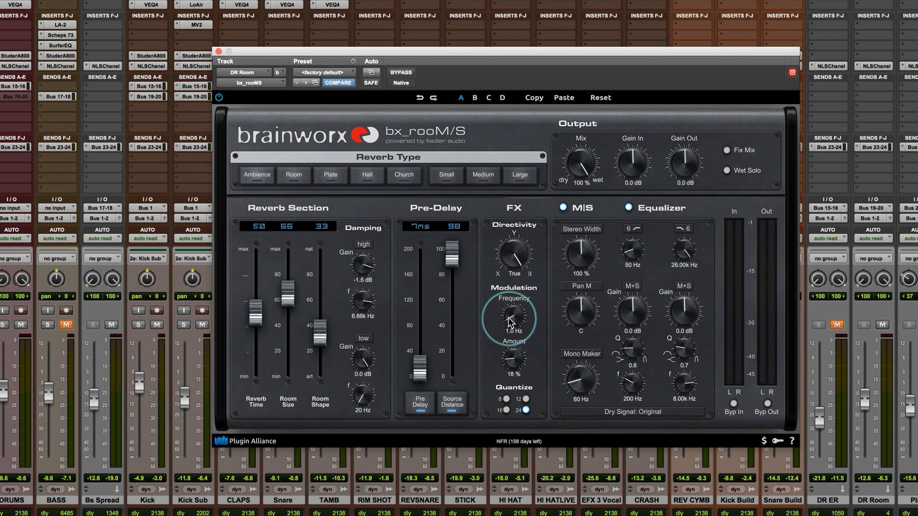
Compare the reverb's quantize settings 12, 16, 8 and 24, and return it to 24.
{"action": "left_click", "coordinate": [526, 397]}
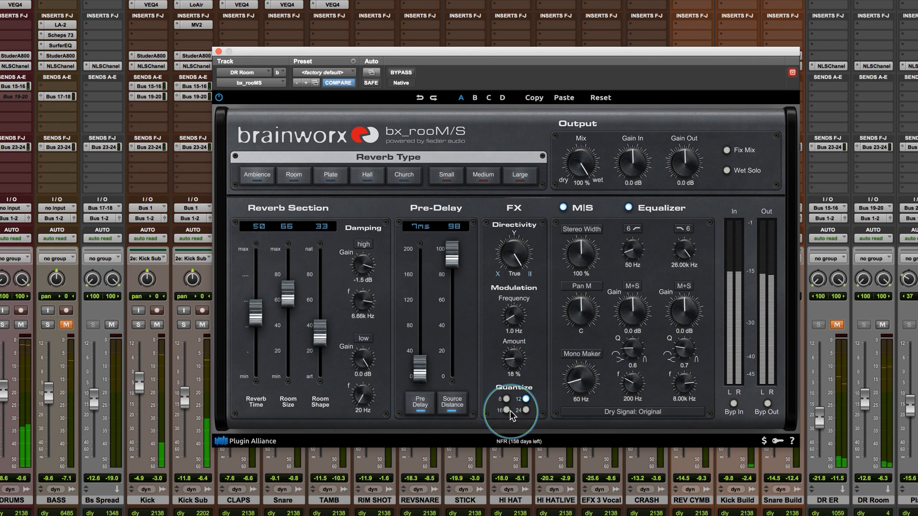
{"action": "left_click", "coordinate": [506, 410]}
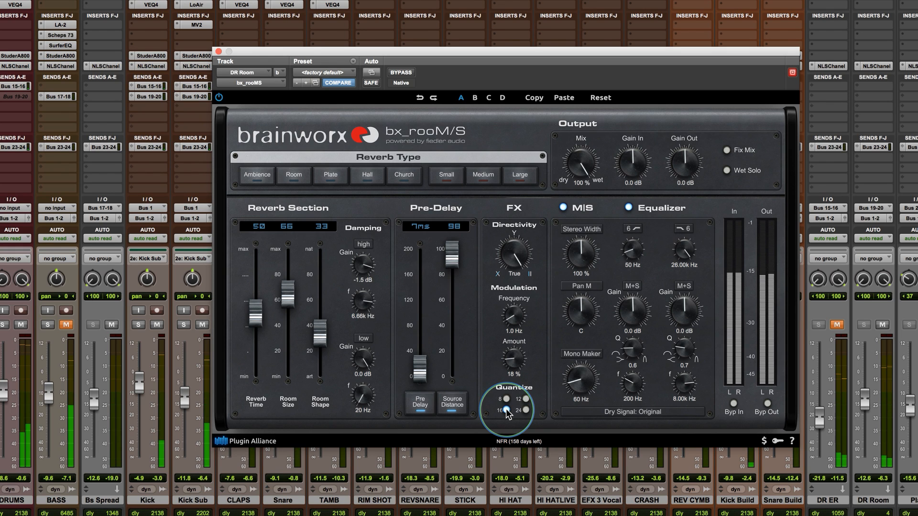
{"action": "left_click", "coordinate": [506, 399]}
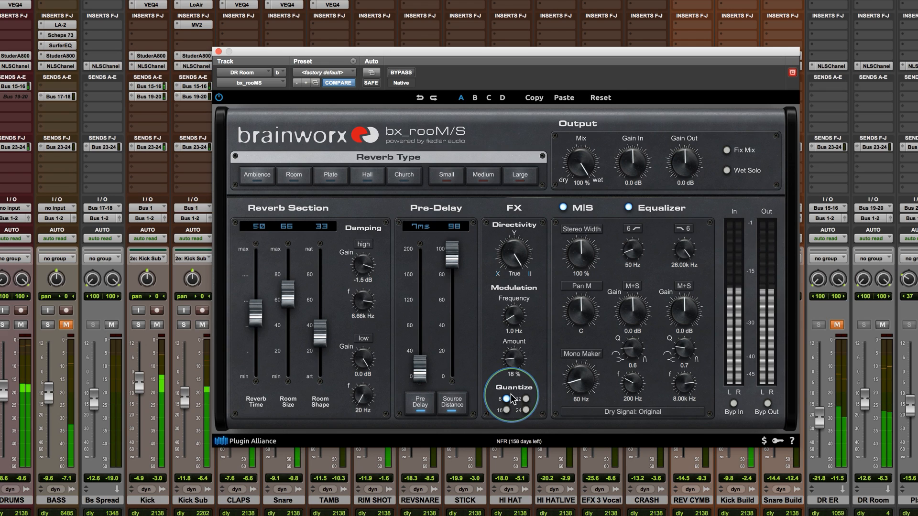
{"action": "left_click", "coordinate": [526, 411]}
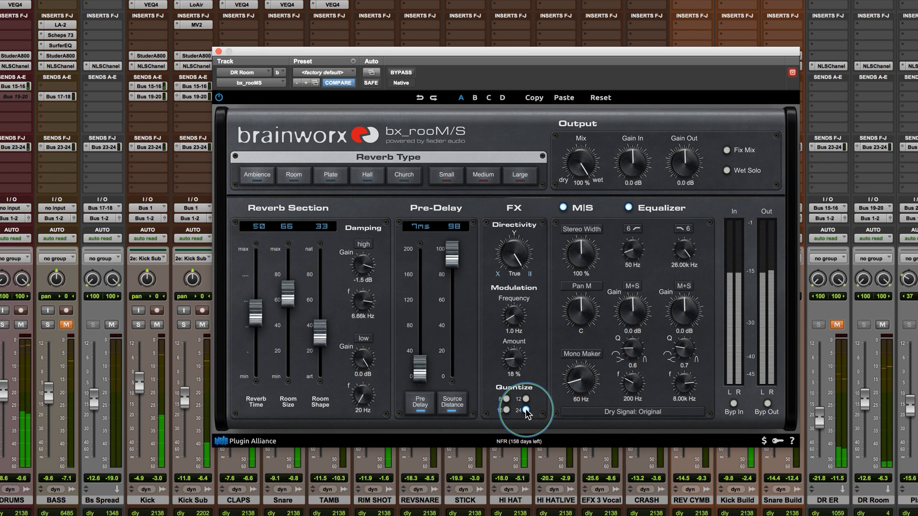
{"action": "left_click", "coordinate": [526, 399]}
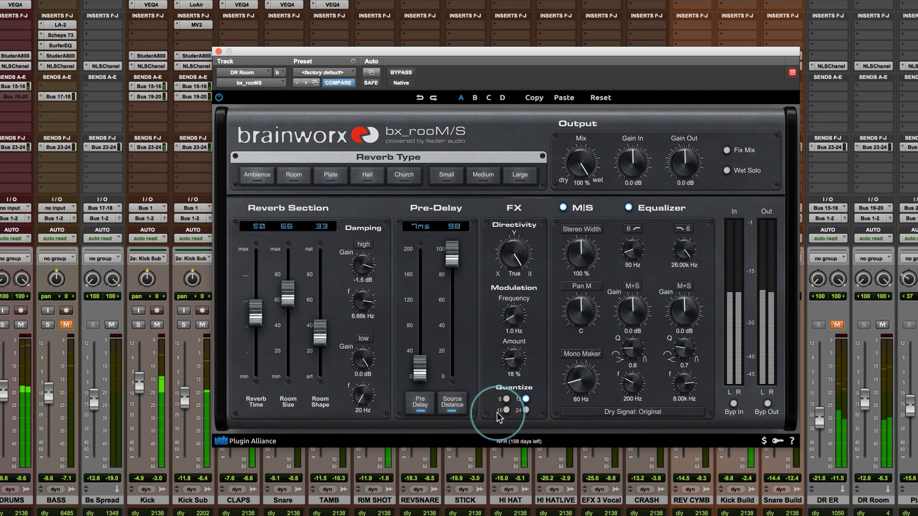
{"action": "left_click", "coordinate": [505, 410]}
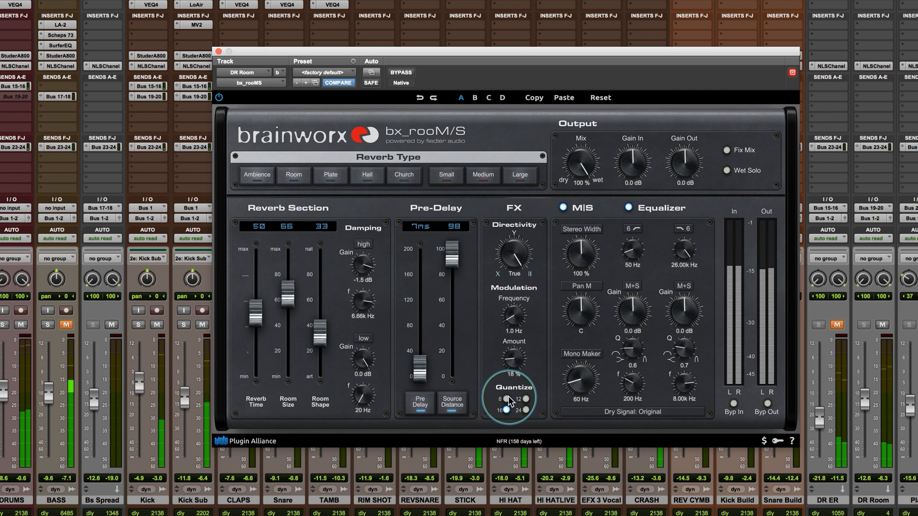
{"action": "left_click", "coordinate": [508, 398]}
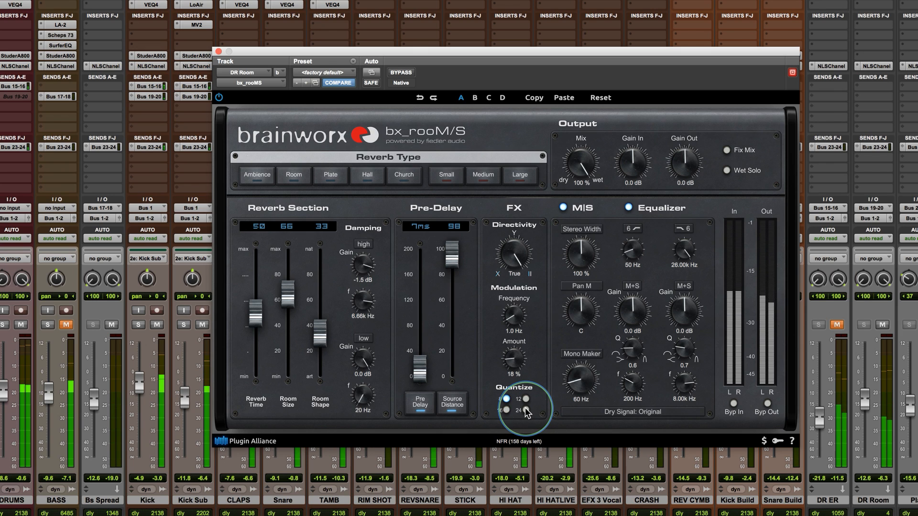
{"action": "left_click", "coordinate": [526, 410]}
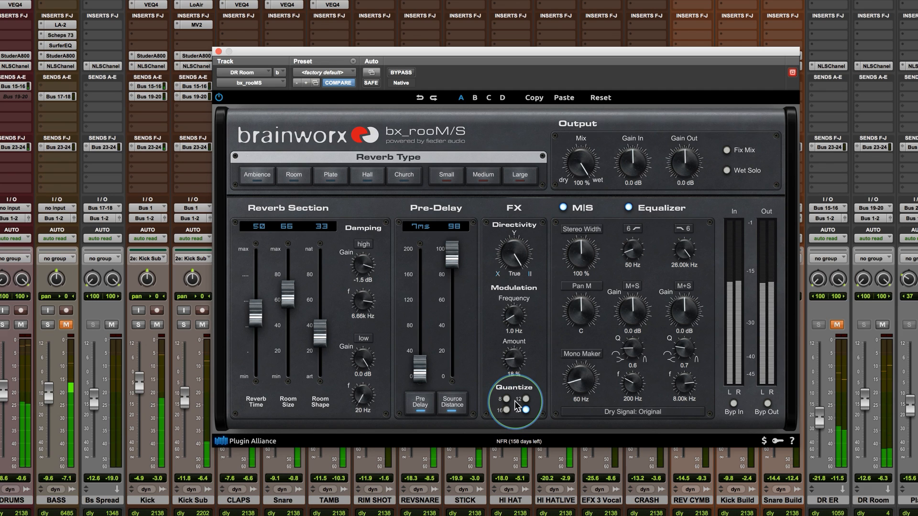
{"action": "left_click", "coordinate": [507, 399]}
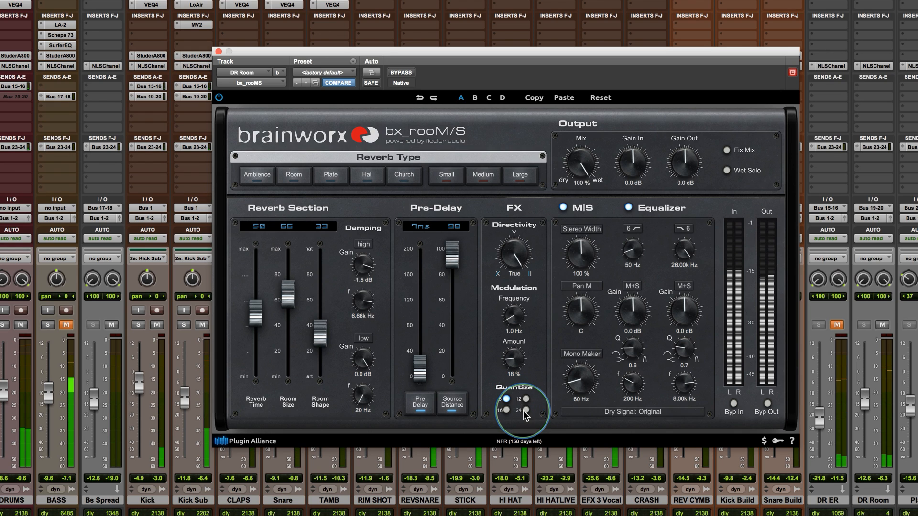
{"action": "left_click", "coordinate": [526, 410]}
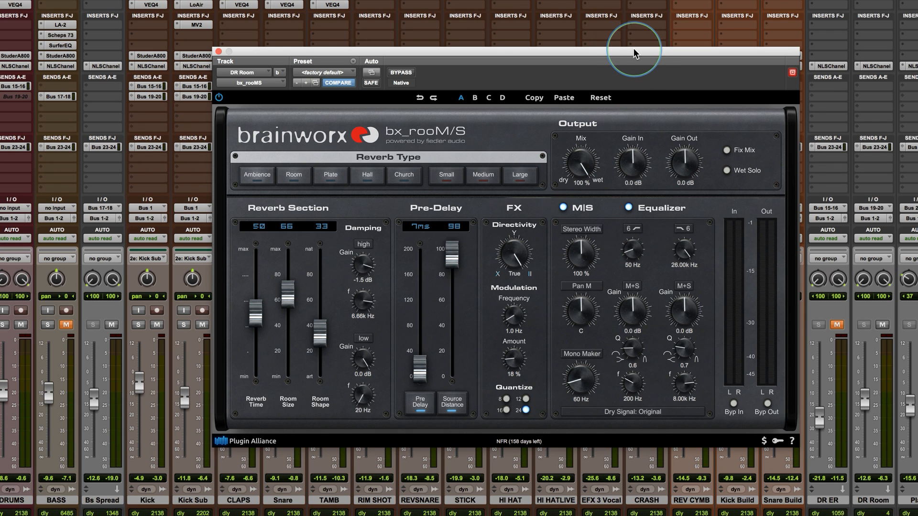
Shift the plug-in window slightly, audition a stereo width of 400 %, and return it to 100 %.
{"action": "left_click_drag", "start_coordinate": [634, 54], "coordinate": [603, 53]}
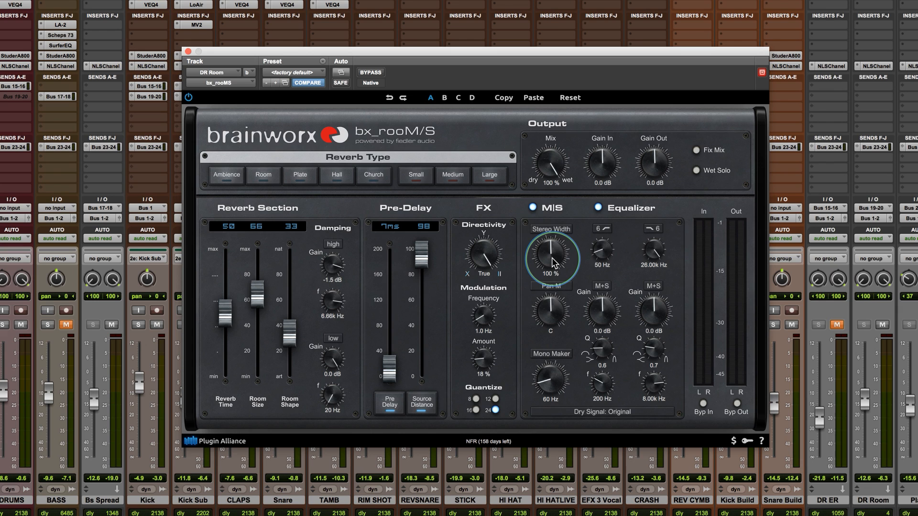
{"action": "left_click_drag", "start_coordinate": [553, 263], "coordinate": [547, 197]}
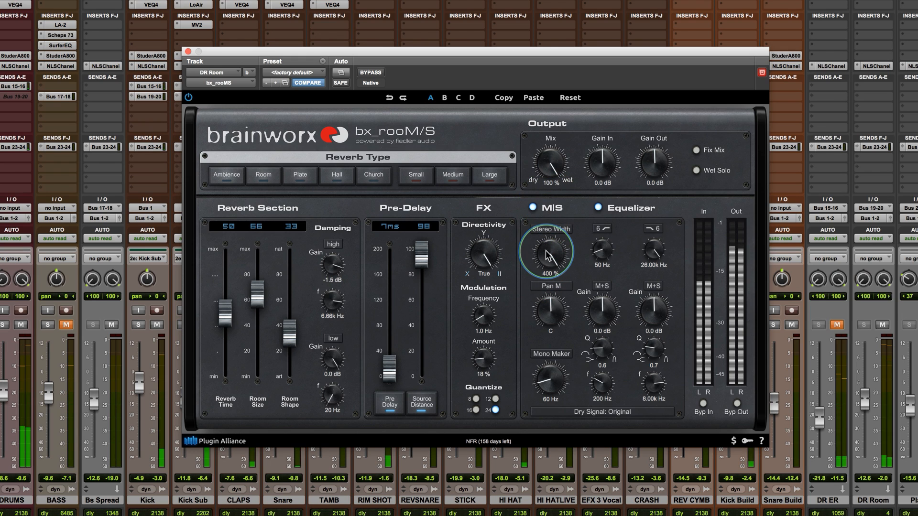
{"action": "mouse_move", "coordinate": [546, 251]}
{"action": "left_mouse_down"}
{"action": "mouse_move", "coordinate": [555, 368]}
{"action": "mouse_move", "coordinate": [533, 251]}
{"action": "mouse_move", "coordinate": [531, 293]}
{"action": "mouse_move", "coordinate": [547, 258]}
{"action": "left_mouse_up"}
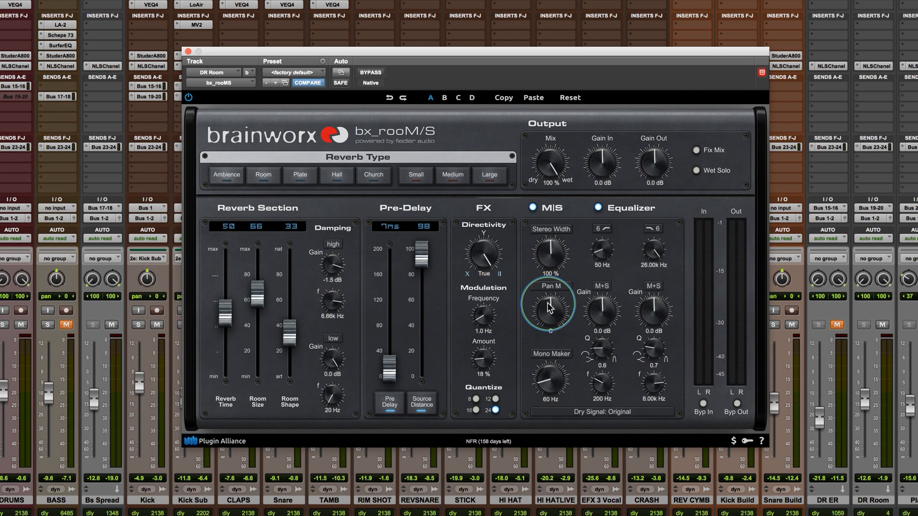
Audition the mid signal's panning at 100 L, 100 R and 63 L, and return it to center.
{"action": "left_click_drag", "start_coordinate": [551, 309], "coordinate": [531, 349]}
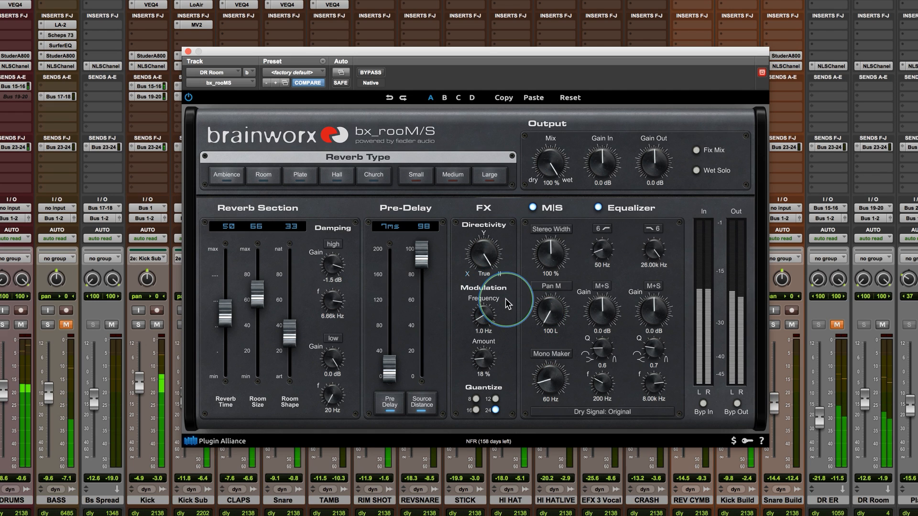
{"action": "left_click_drag", "start_coordinate": [546, 325], "coordinate": [516, 141]}
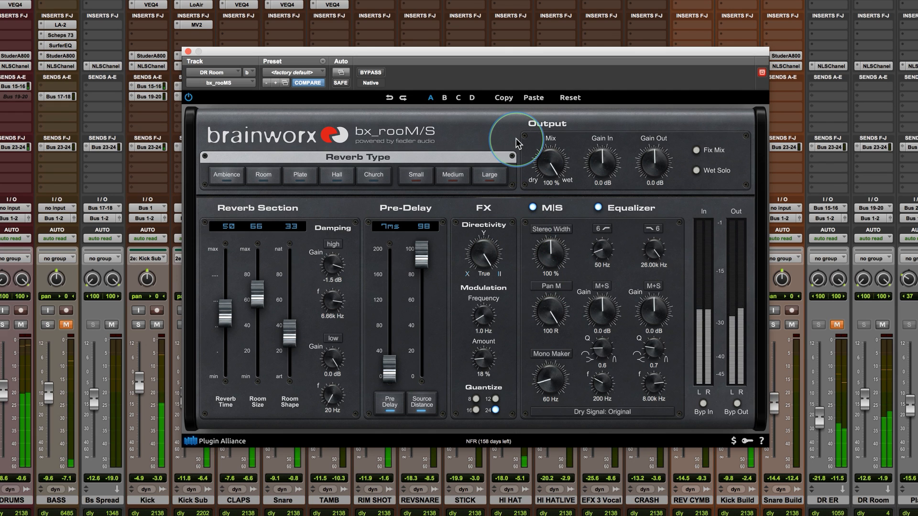
{"action": "left_click_drag", "start_coordinate": [548, 317], "coordinate": [550, 384]}
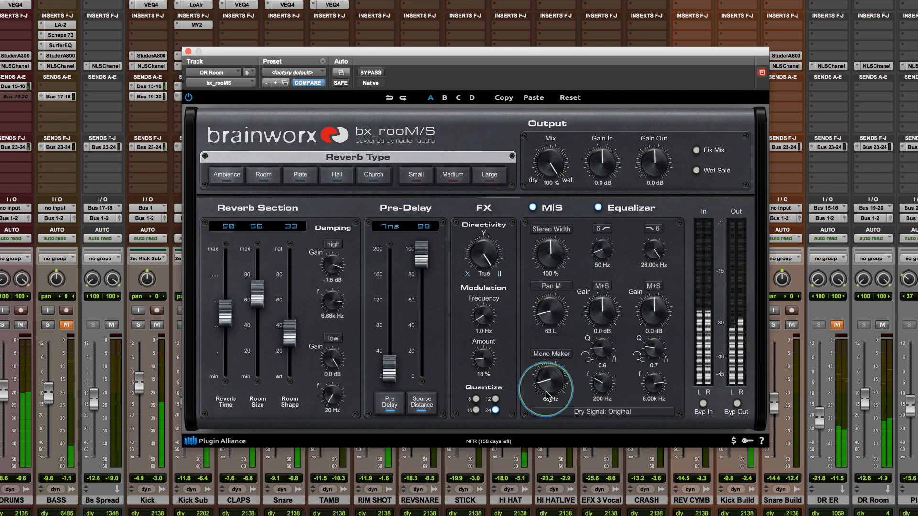
{"action": "left_click", "coordinate": [544, 317], "text": "alt"}
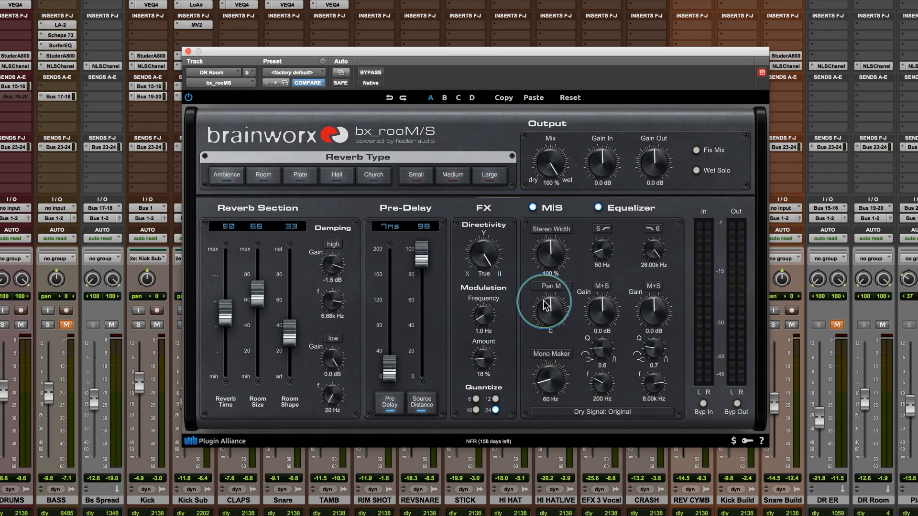
{"action": "left_click_drag", "start_coordinate": [546, 305], "coordinate": [541, 307]}
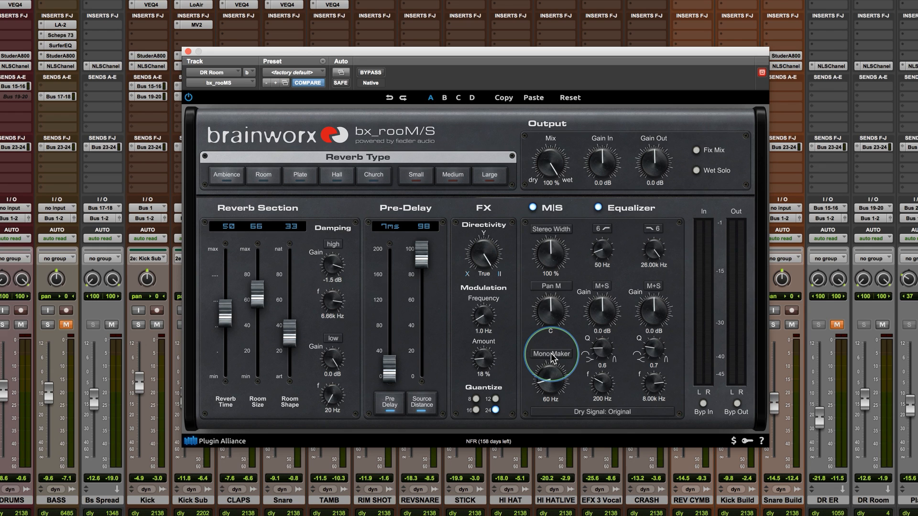
Play the drums with Mono Maker at 22.00 kHz, 369 Hz and 45 Hz, and return it to 60 Hz.
{"action": "left_click_drag", "start_coordinate": [552, 358], "coordinate": [550, 268]}
{"action": "key", "text": "space"}
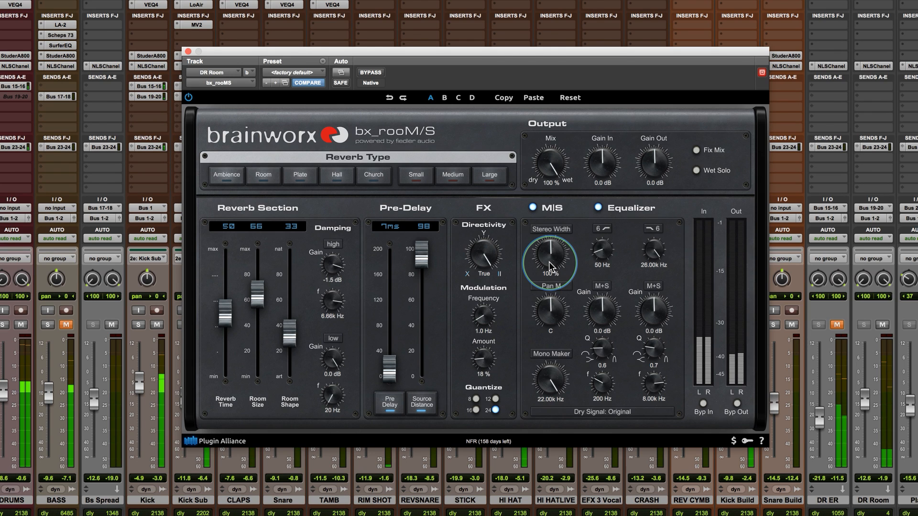
{"action": "mouse_move", "coordinate": [545, 375]}
{"action": "left_mouse_down"}
{"action": "mouse_move", "coordinate": [544, 386]}
{"action": "mouse_move", "coordinate": [543, 359]}
{"action": "left_mouse_up"}
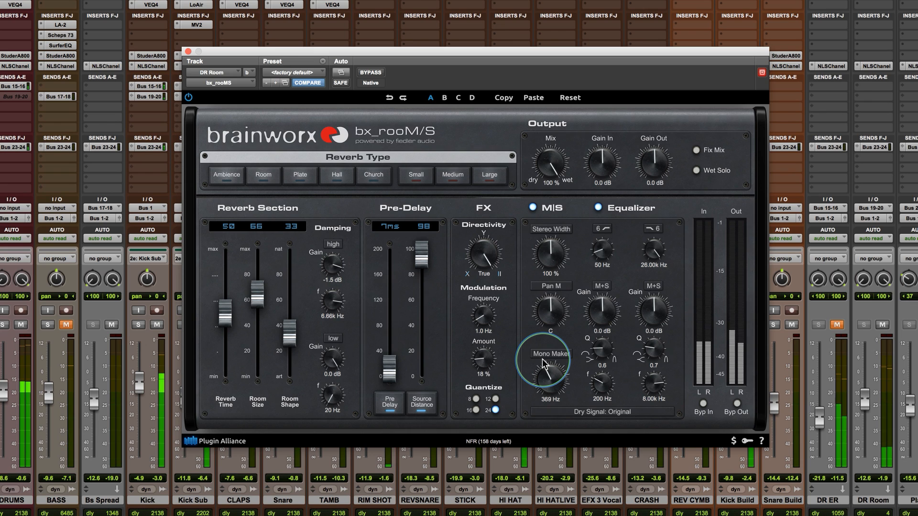
{"action": "left_click_drag", "start_coordinate": [543, 363], "coordinate": [539, 389]}
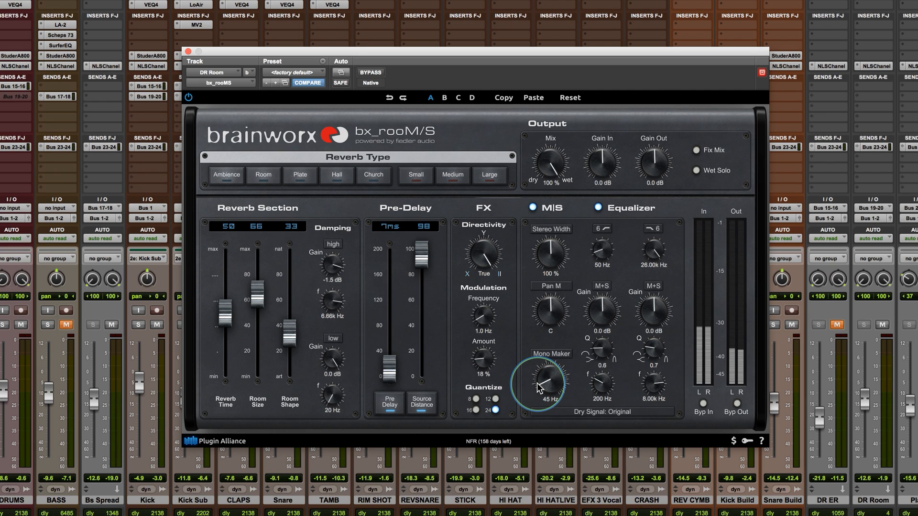
{"action": "left_click_drag", "start_coordinate": [537, 383], "coordinate": [544, 385]}
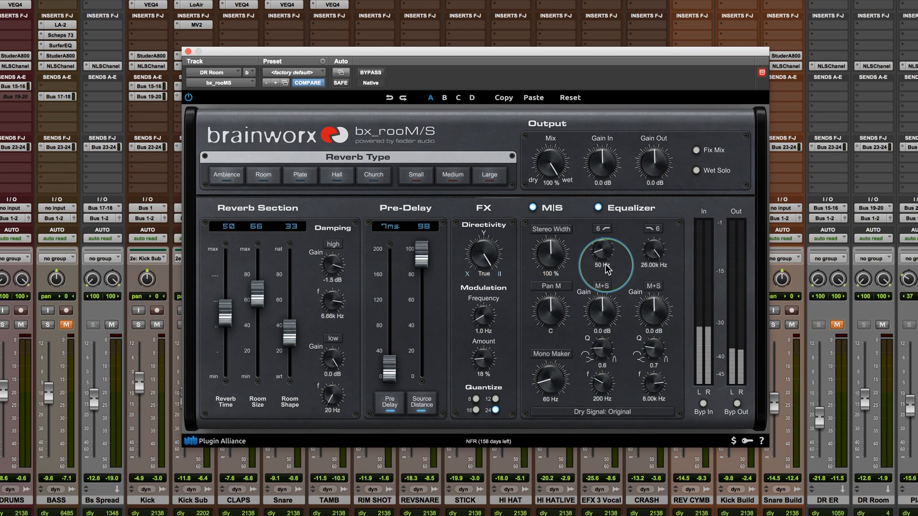
Set the dry signal to Processed and assign the equalizer's high band to the side signal only (S).
{"action": "left_click", "coordinate": [629, 412]}
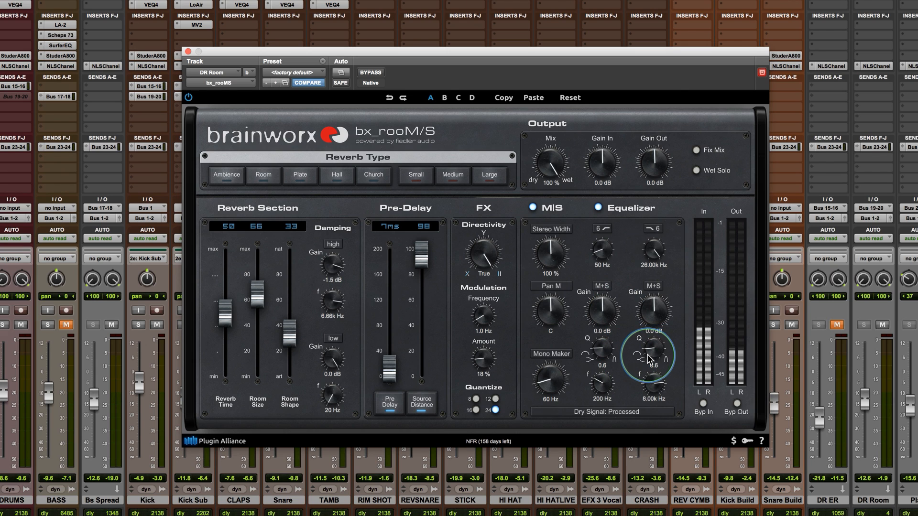
{"action": "left_click", "coordinate": [653, 286]}
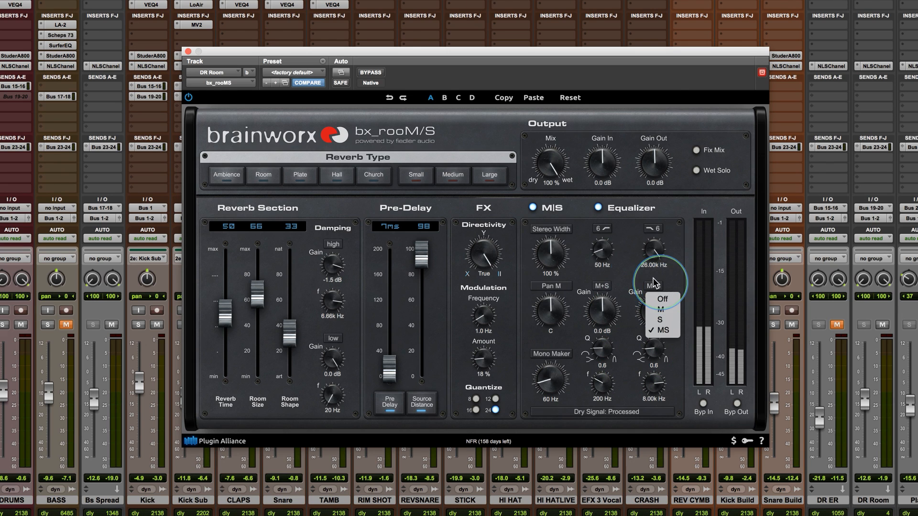
{"action": "left_click", "coordinate": [660, 320]}
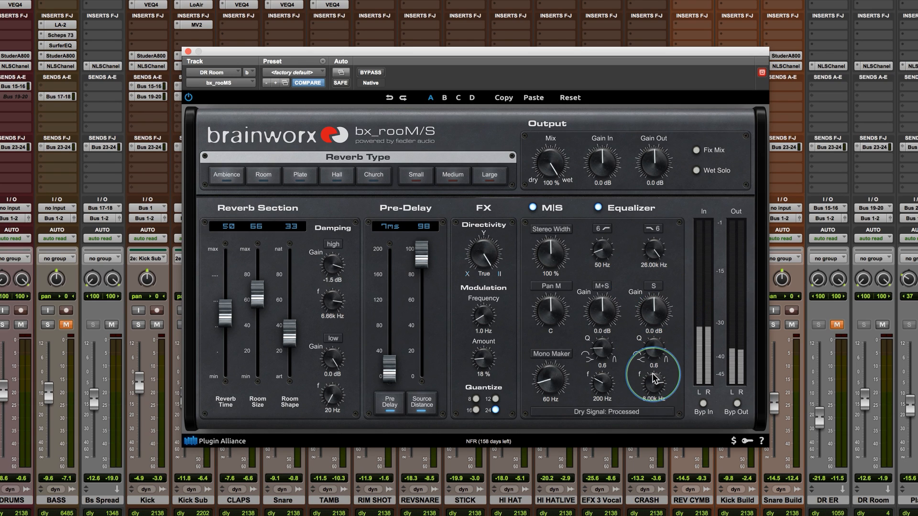
Shape the side band as a high shelf of +4.1 dB at 6.48 kHz, and compare it with the equalizer switched off.
{"action": "left_click_drag", "start_coordinate": [651, 390], "coordinate": [651, 385]}
{"action": "mouse_move", "coordinate": [650, 316]}
{"action": "left_mouse_down"}
{"action": "mouse_move", "coordinate": [652, 286]}
{"action": "mouse_move", "coordinate": [646, 313]}
{"action": "left_mouse_up"}
{"action": "left_click_drag", "start_coordinate": [649, 351], "coordinate": [649, 397]}
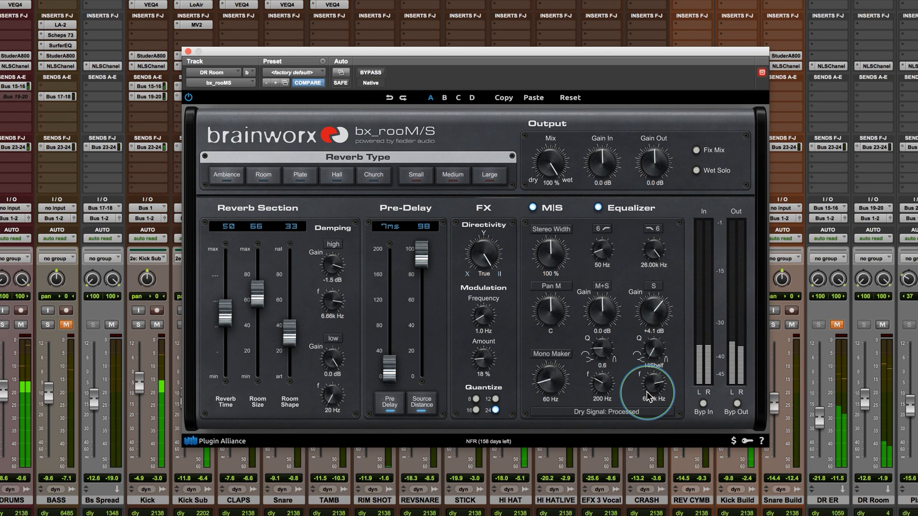
{"action": "left_click", "coordinate": [598, 207]}
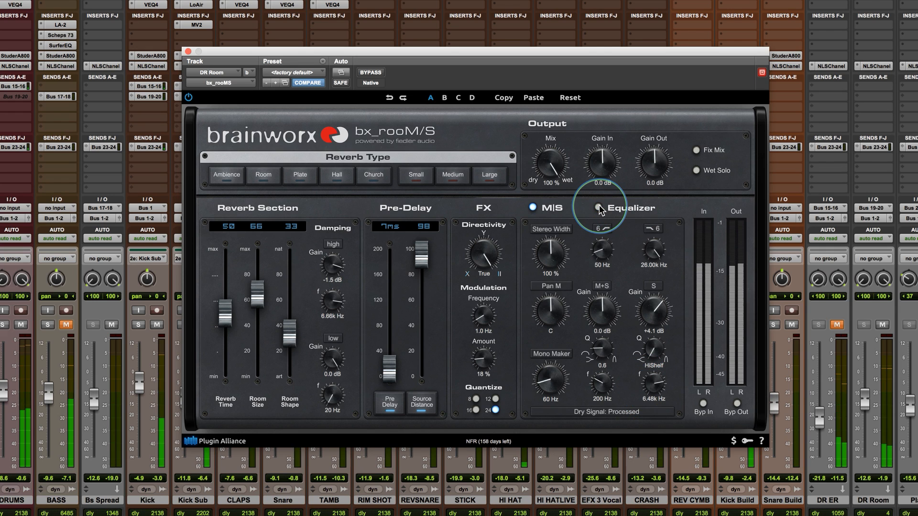
{"action": "left_click", "coordinate": [599, 206]}
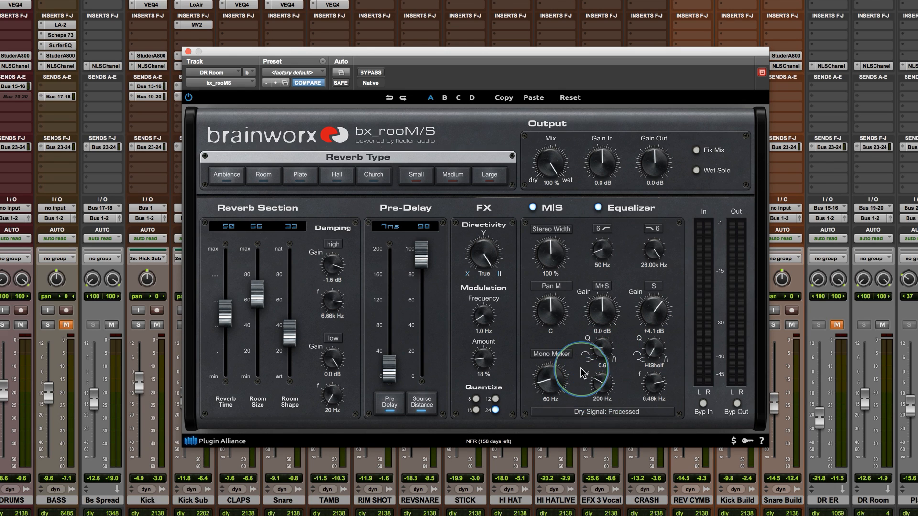
Set the low equalizer band's Q to 12.0, sweep its boosted frequency, and settle on +4.7 dB at 305 Hz.
{"action": "left_click_drag", "start_coordinate": [598, 351], "coordinate": [602, 280]}
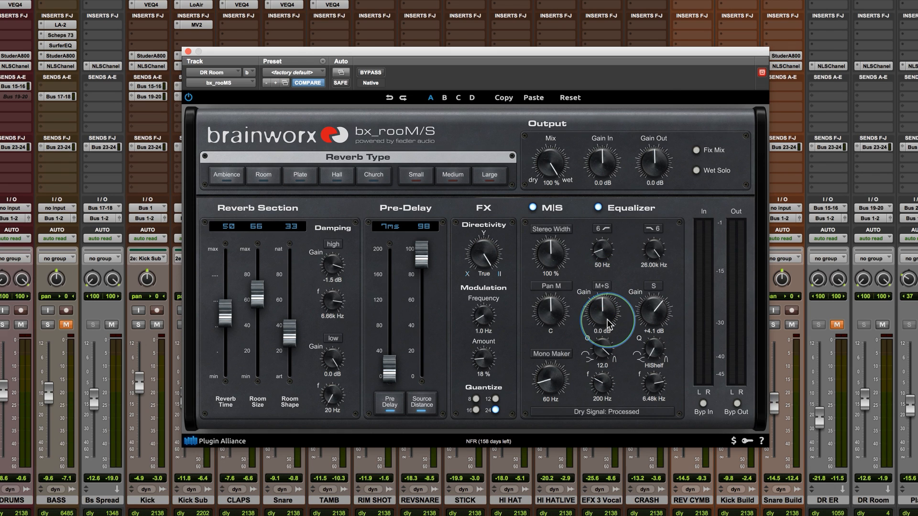
{"action": "mouse_move", "coordinate": [608, 326]}
{"action": "left_mouse_down"}
{"action": "mouse_move", "coordinate": [595, 305]}
{"action": "mouse_move", "coordinate": [601, 313]}
{"action": "left_mouse_up"}
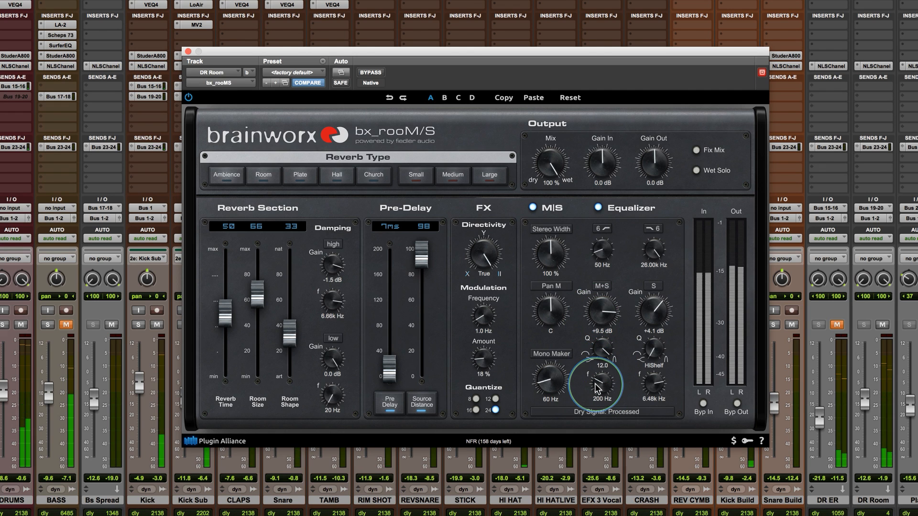
{"action": "left_click_drag", "start_coordinate": [597, 387], "coordinate": [594, 376]}
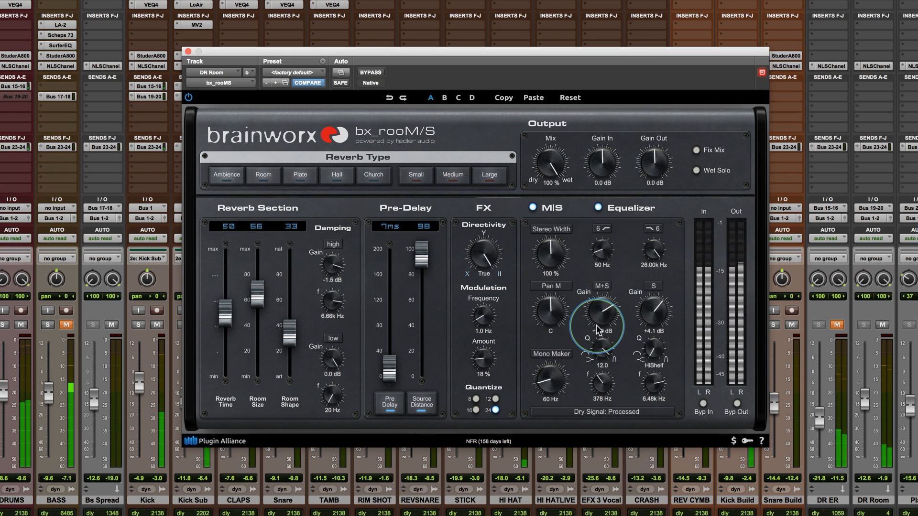
{"action": "mouse_move", "coordinate": [597, 325]}
{"action": "left_mouse_down"}
{"action": "mouse_move", "coordinate": [597, 303]}
{"action": "mouse_move", "coordinate": [599, 331]}
{"action": "left_mouse_up"}
{"action": "left_click_drag", "start_coordinate": [595, 380], "coordinate": [596, 385]}
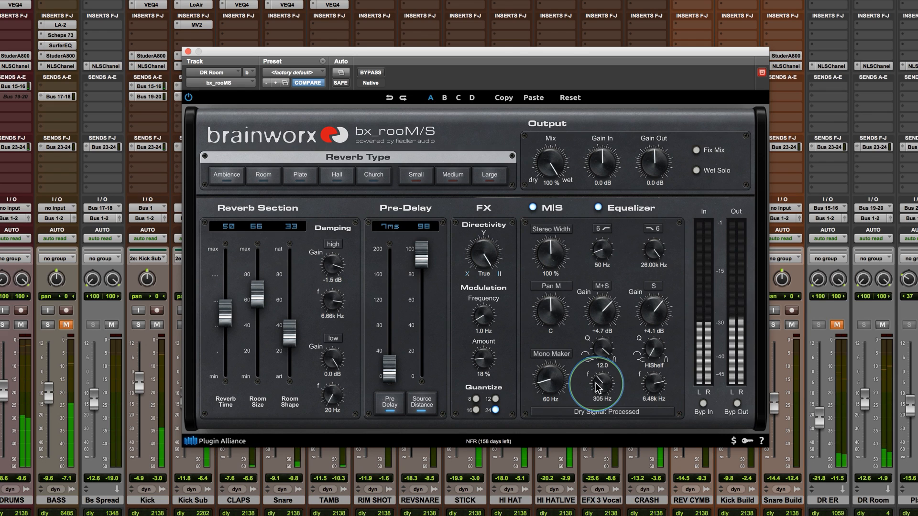
Assign the low equalizer band to the mid signal only (M), with a gain of +8.3 dB at 142 Hz.
{"action": "left_click", "coordinate": [605, 287]}
{"action": "left_click", "coordinate": [609, 311]}
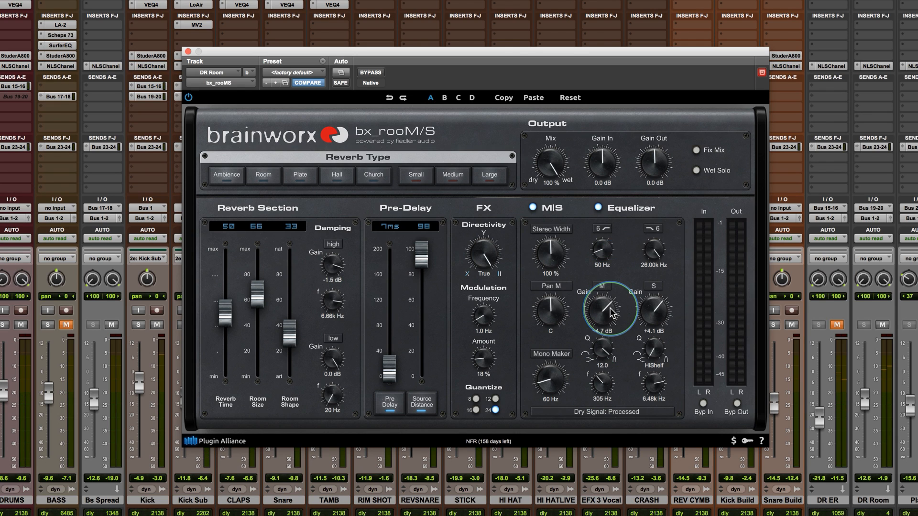
{"action": "left_click_drag", "start_coordinate": [611, 313], "coordinate": [598, 311]}
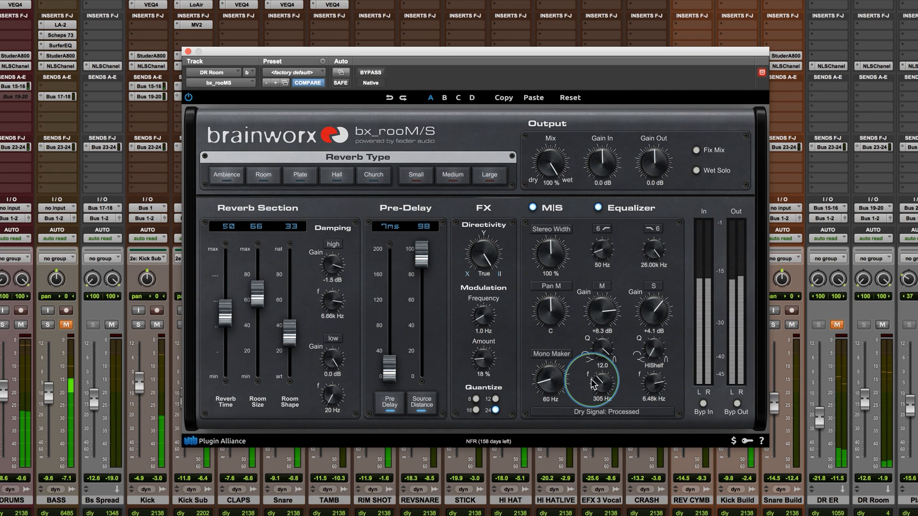
{"action": "left_click_drag", "start_coordinate": [592, 383], "coordinate": [595, 388]}
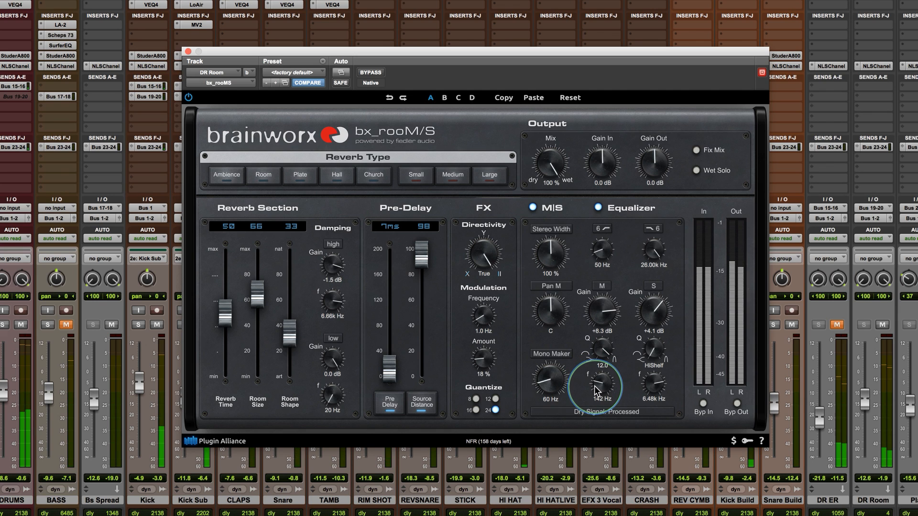
Retune the low equalizer band on the mid signal to +5.1 dB at 176 Hz, comparing it with the band switched off.
{"action": "left_click_drag", "start_coordinate": [596, 385], "coordinate": [598, 379]}
{"action": "left_click_drag", "start_coordinate": [597, 321], "coordinate": [597, 315]}
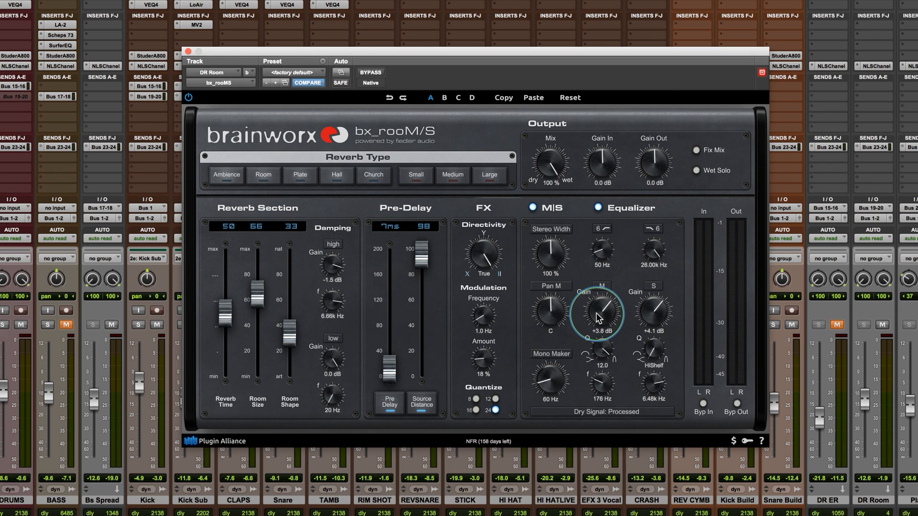
{"action": "left_click", "coordinate": [603, 286]}
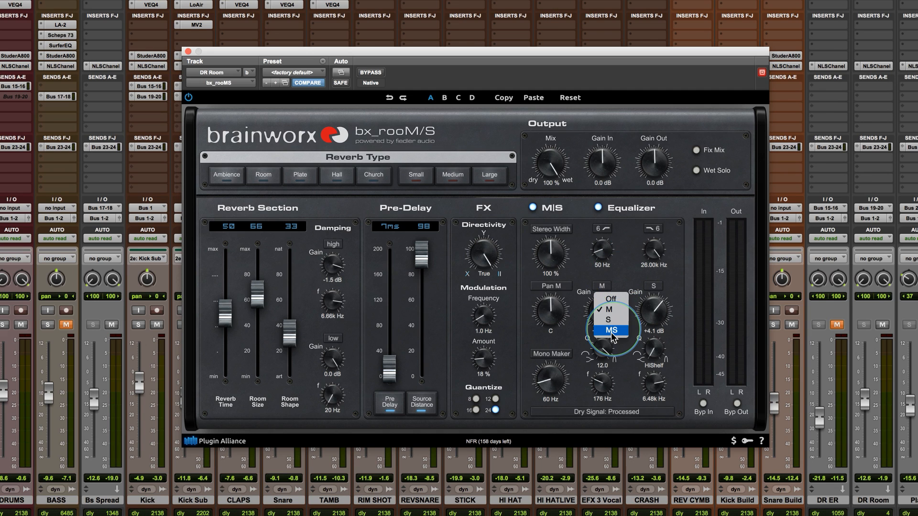
{"action": "left_click", "coordinate": [611, 300]}
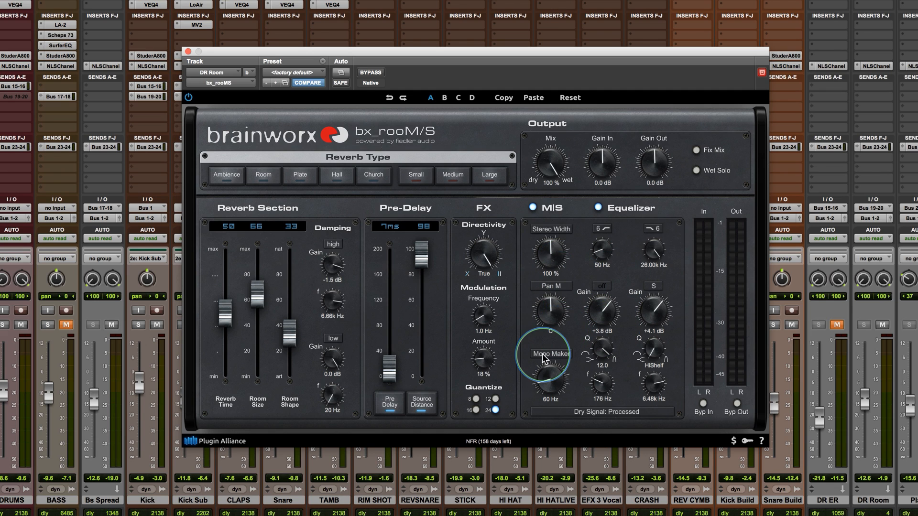
{"action": "left_click", "coordinate": [601, 286]}
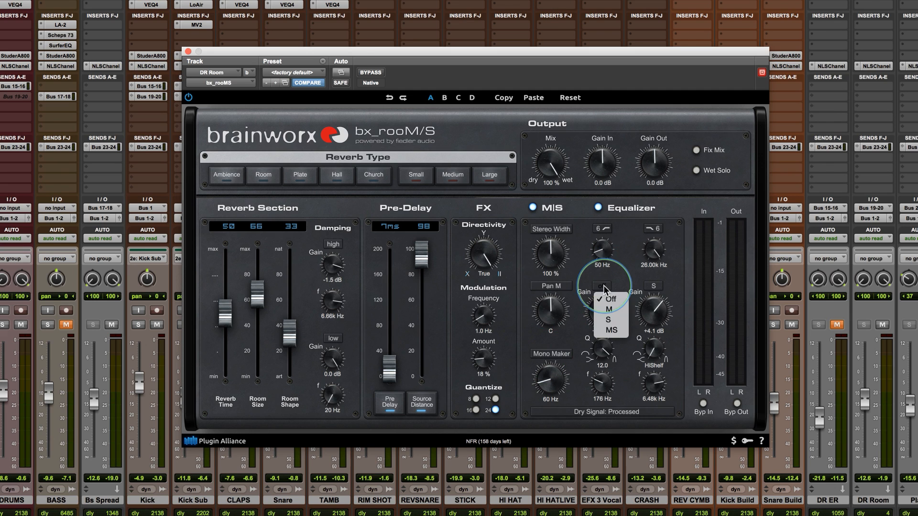
{"action": "left_click", "coordinate": [612, 313]}
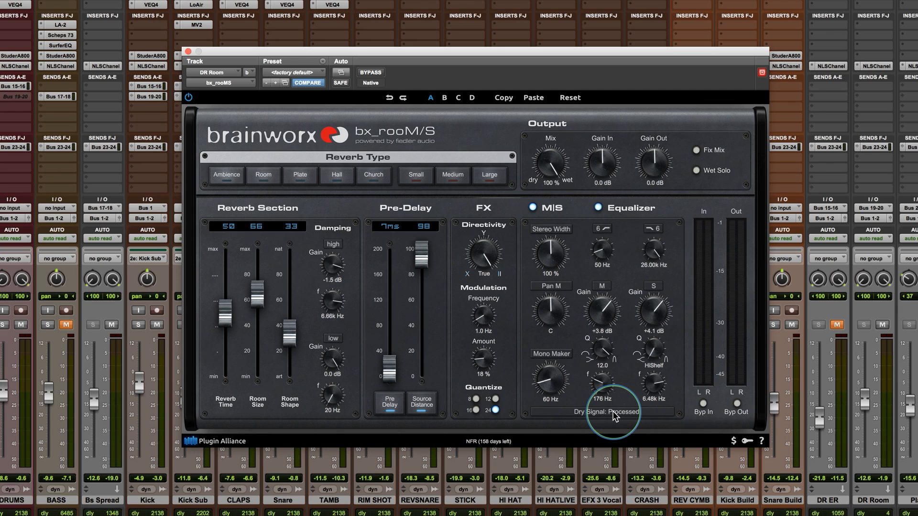
{"action": "left_click_drag", "start_coordinate": [597, 321], "coordinate": [598, 315]}
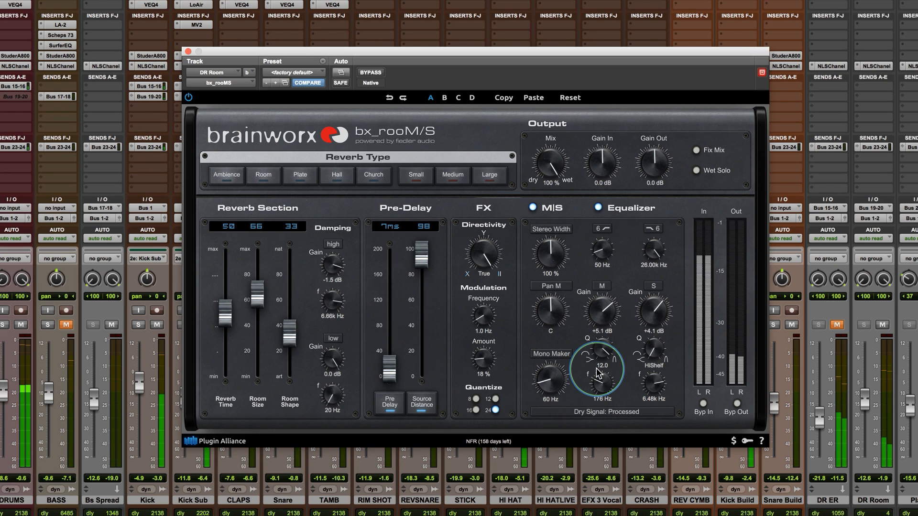
Compare the Original and Processed dry signal settings several times, leaving the dry signal on Original.
{"action": "left_click", "coordinate": [604, 412]}
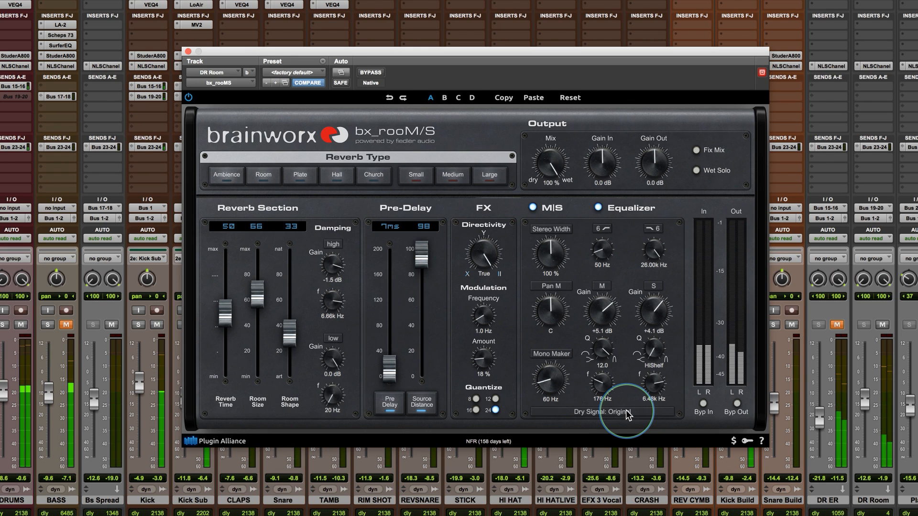
{"action": "left_click", "coordinate": [626, 411]}
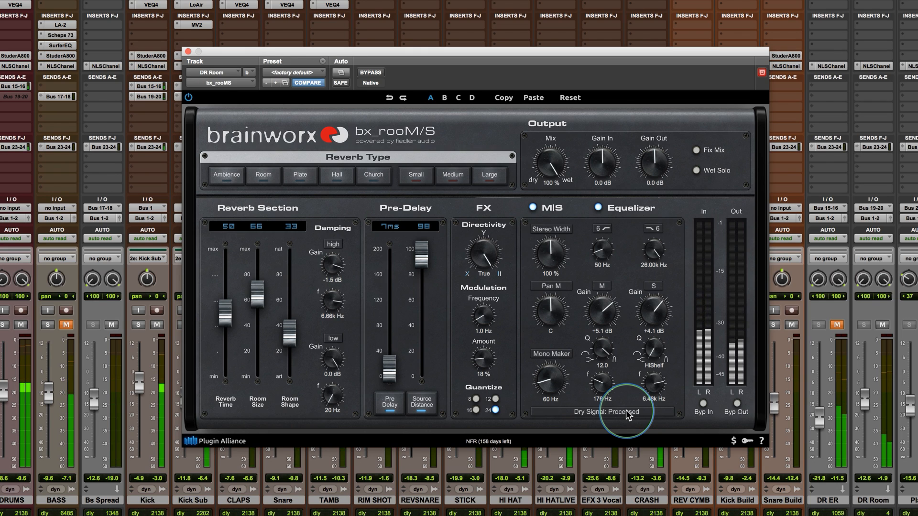
{"action": "left_click", "coordinate": [626, 411]}
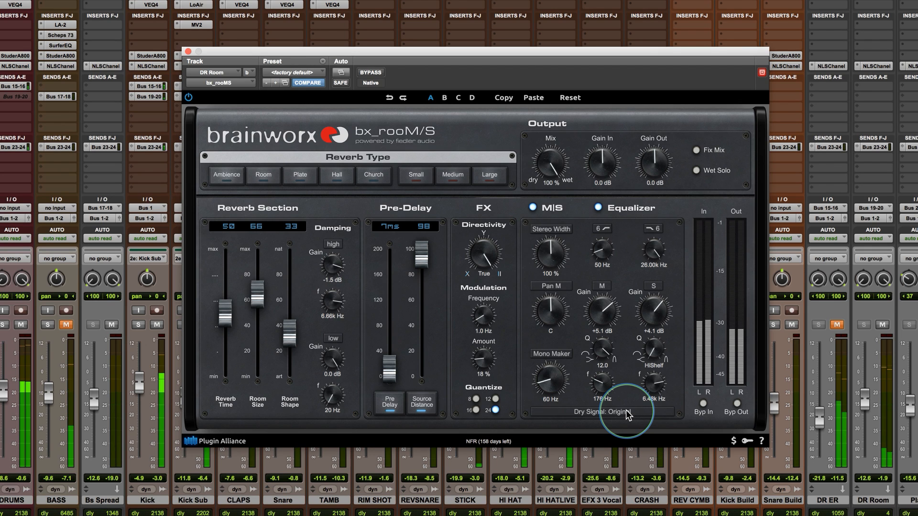
{"action": "left_click", "coordinate": [626, 411]}
{"action": "left_click", "coordinate": [626, 411]}
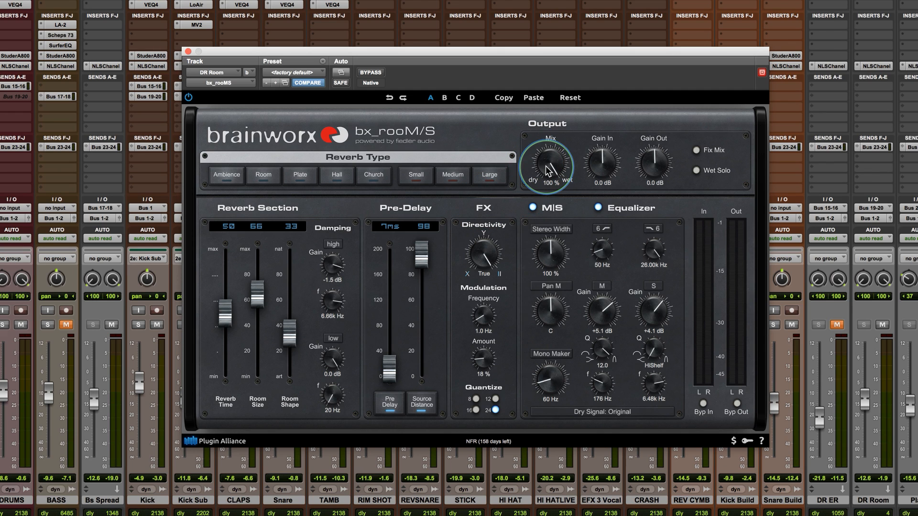
Try the Fix Mix and Wet Solo output options, switching each one on and off again.
{"action": "left_click", "coordinate": [696, 150]}
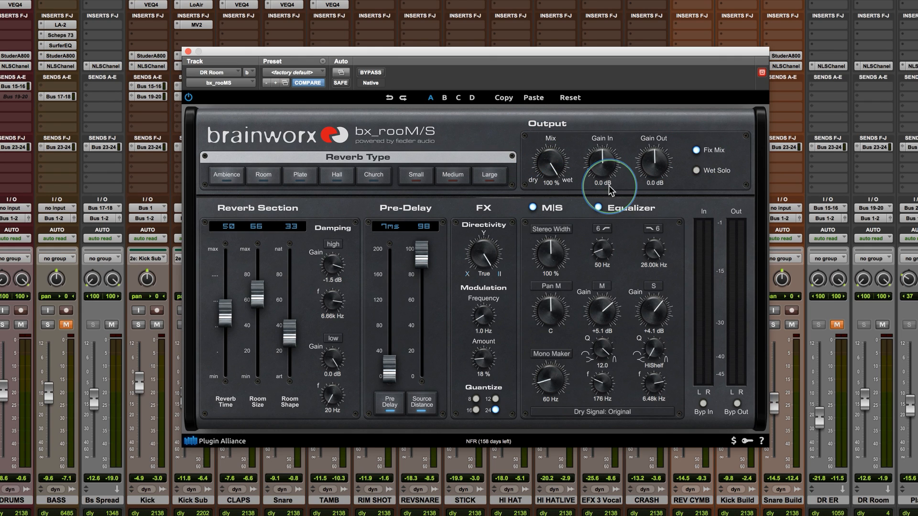
{"action": "left_click", "coordinate": [696, 150]}
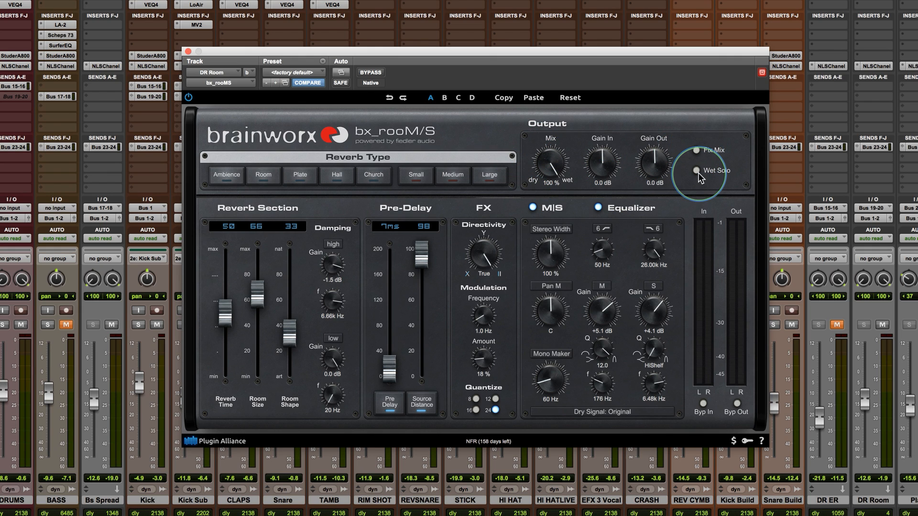
{"action": "left_click", "coordinate": [696, 171]}
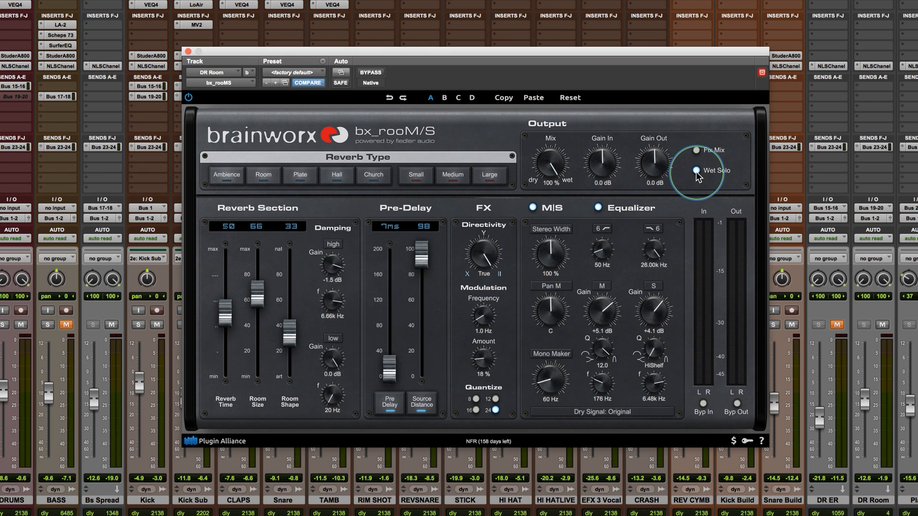
{"action": "left_click", "coordinate": [696, 171]}
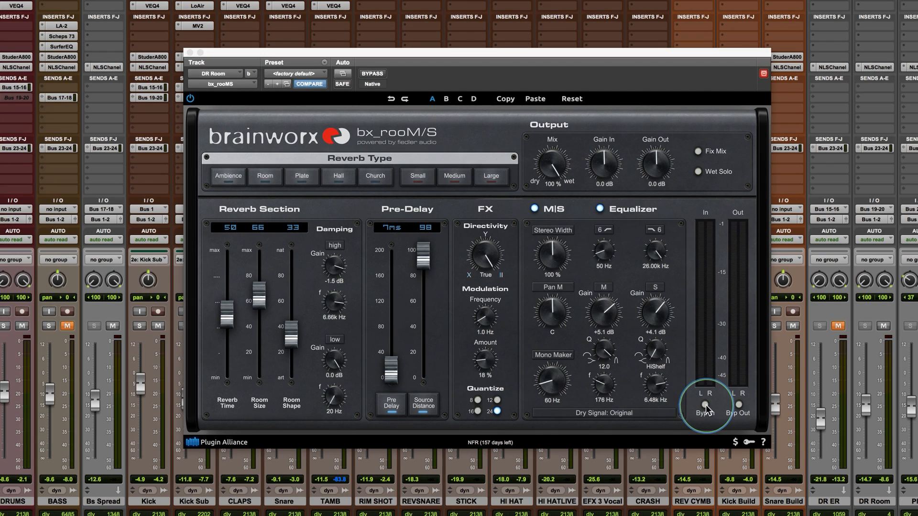
Try Byp In below the input meter, and leave Byp Out enabled instead.
{"action": "left_click", "coordinate": [705, 405]}
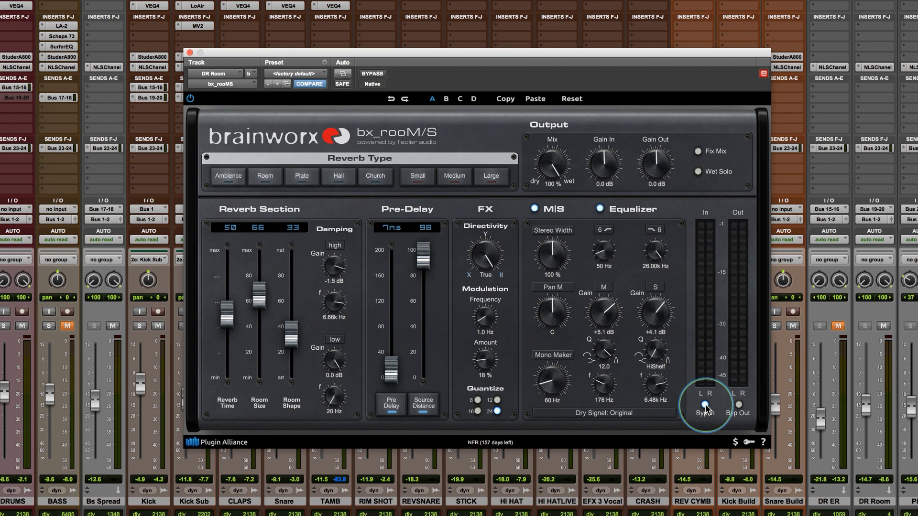
{"action": "left_click", "coordinate": [739, 405]}
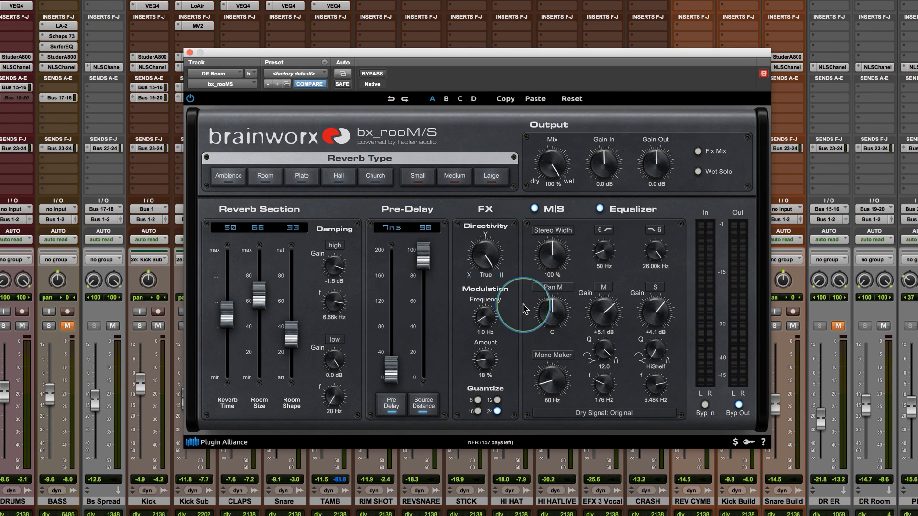
{"action": "key", "text": "super+Tab"}
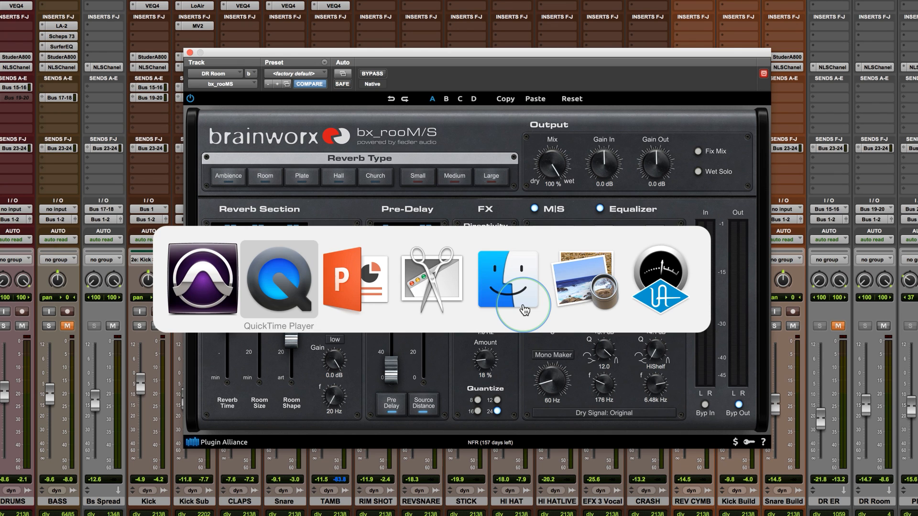